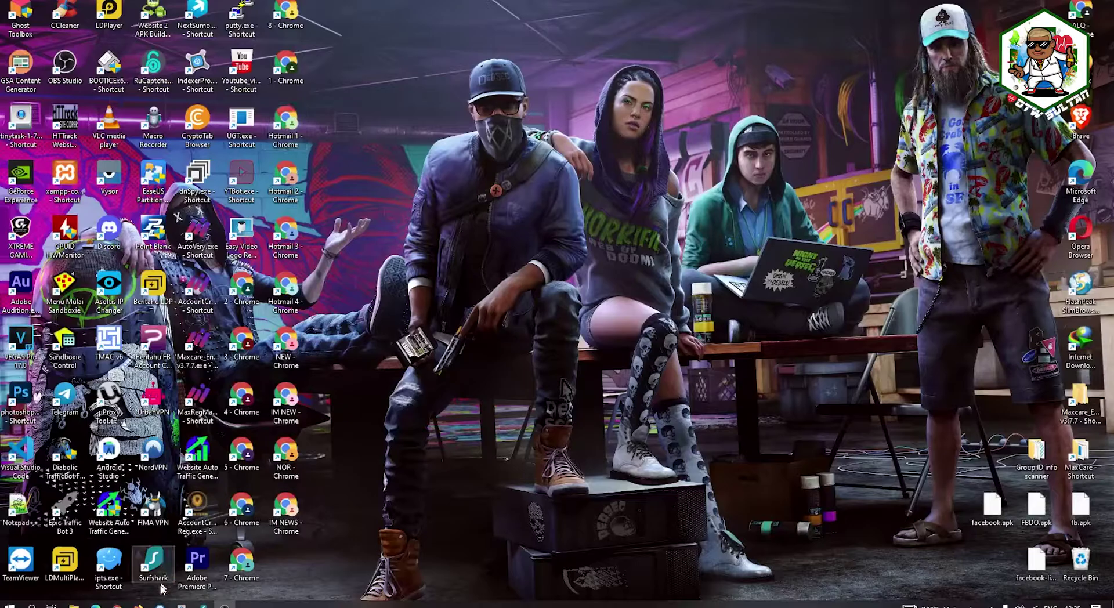
- Switch to Firefox and create a new blank spreadsheet from the Google Sheets home page
{"action": "left_click", "coordinate": [138, 606]}
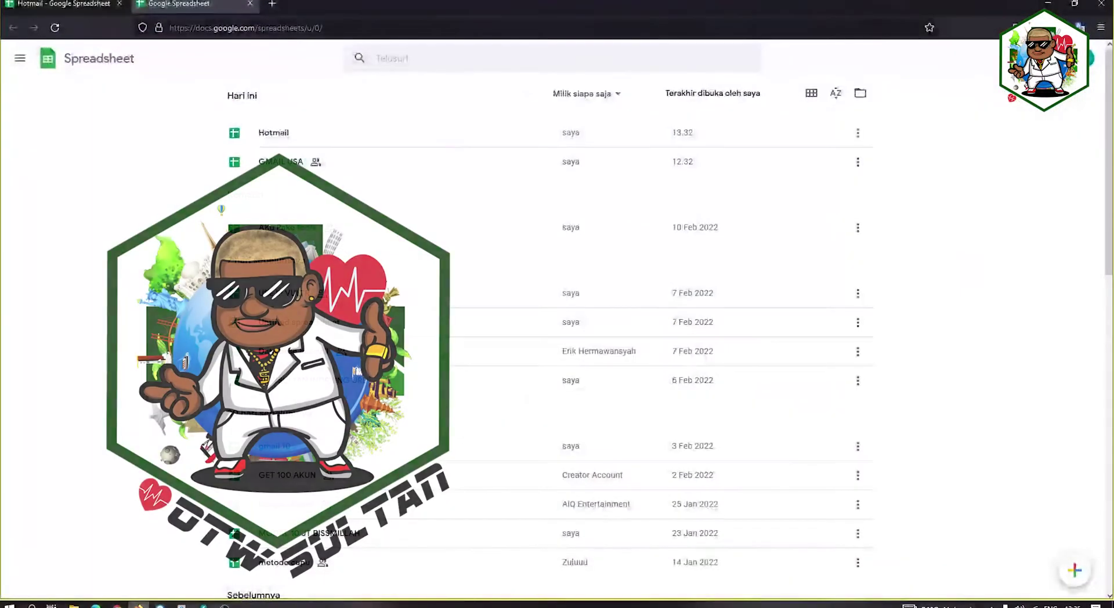
{"action": "left_click", "coordinate": [100, 10]}
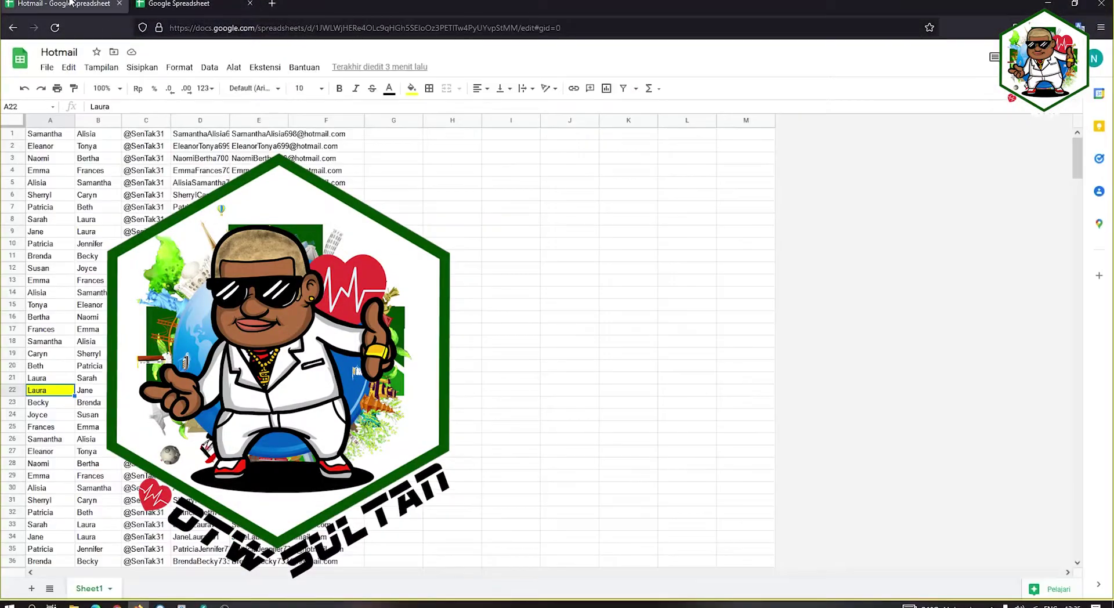
{"action": "left_click", "coordinate": [174, 5]}
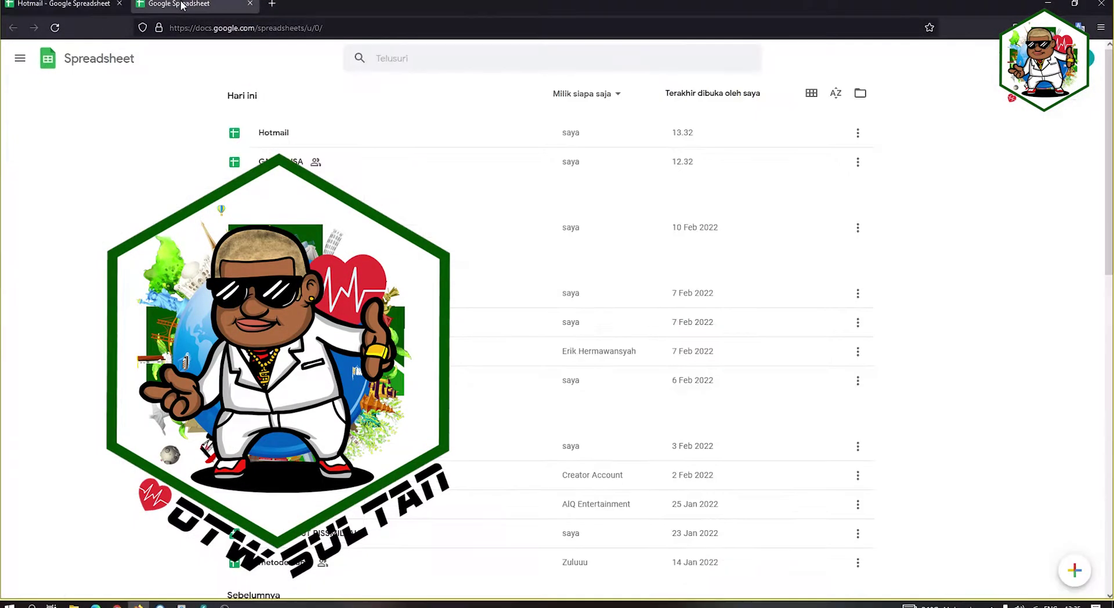
{"action": "left_click", "coordinate": [1074, 571]}
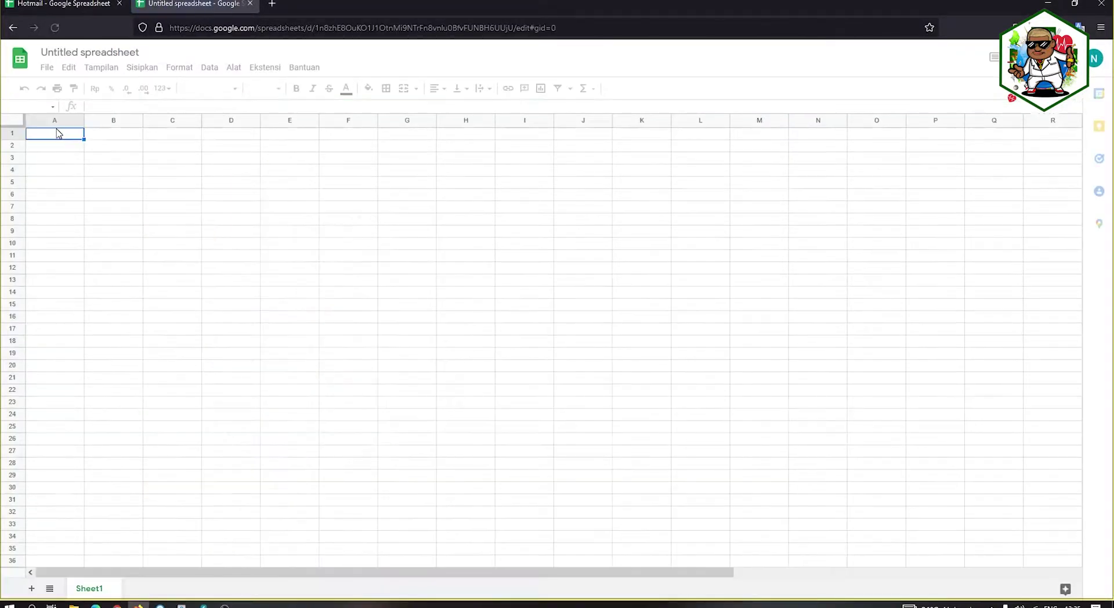
- Rename the untitled spreadsheet as DATA BASE HOTMAIL
{"action": "left_click", "coordinate": [63, 52]}
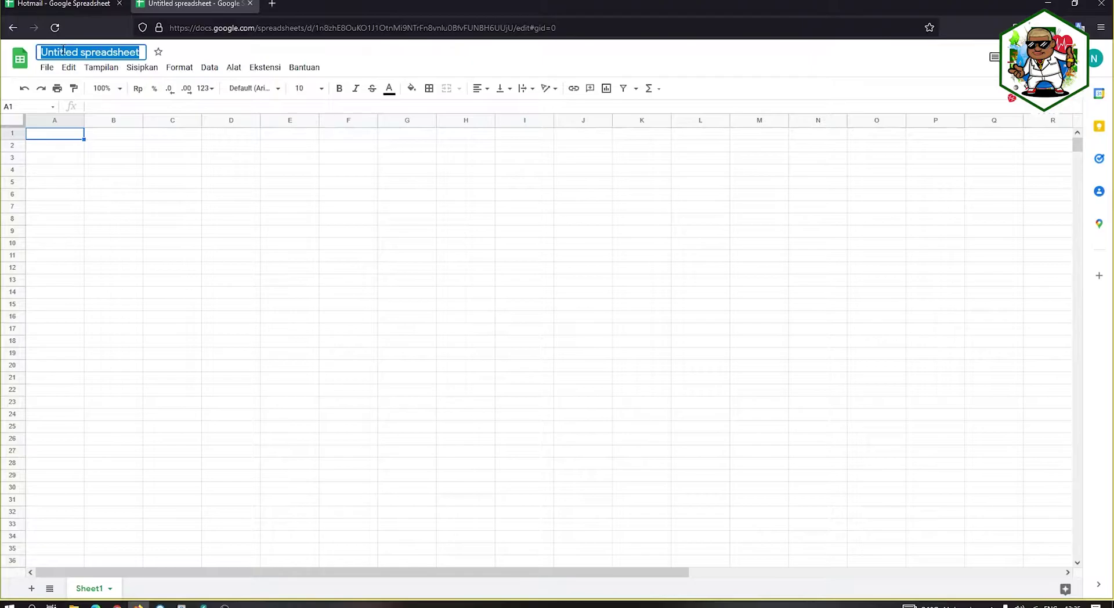
{"action": "type", "text": "A"}
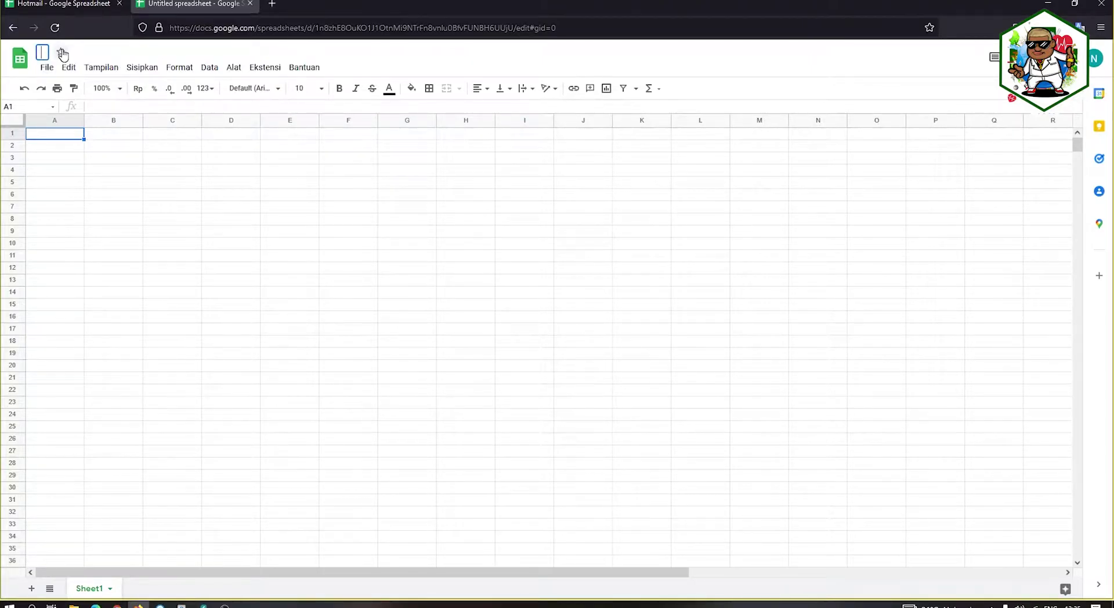
{"action": "key", "text": "BackSpace"}
{"action": "type", "text": "DATA"}
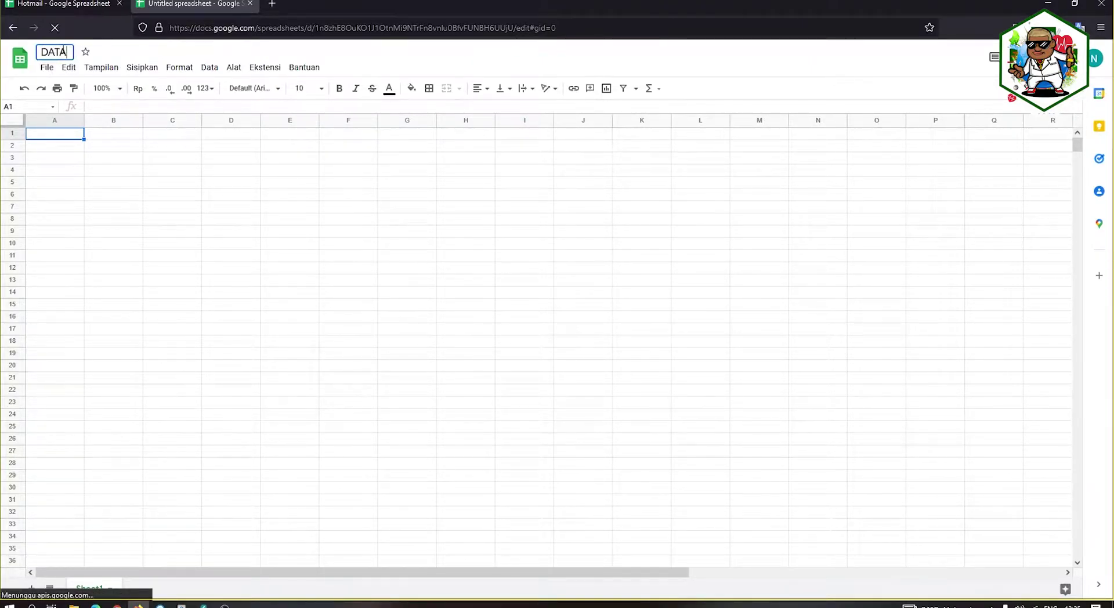
{"action": "type", "text": " BASE HOTMAIL"}
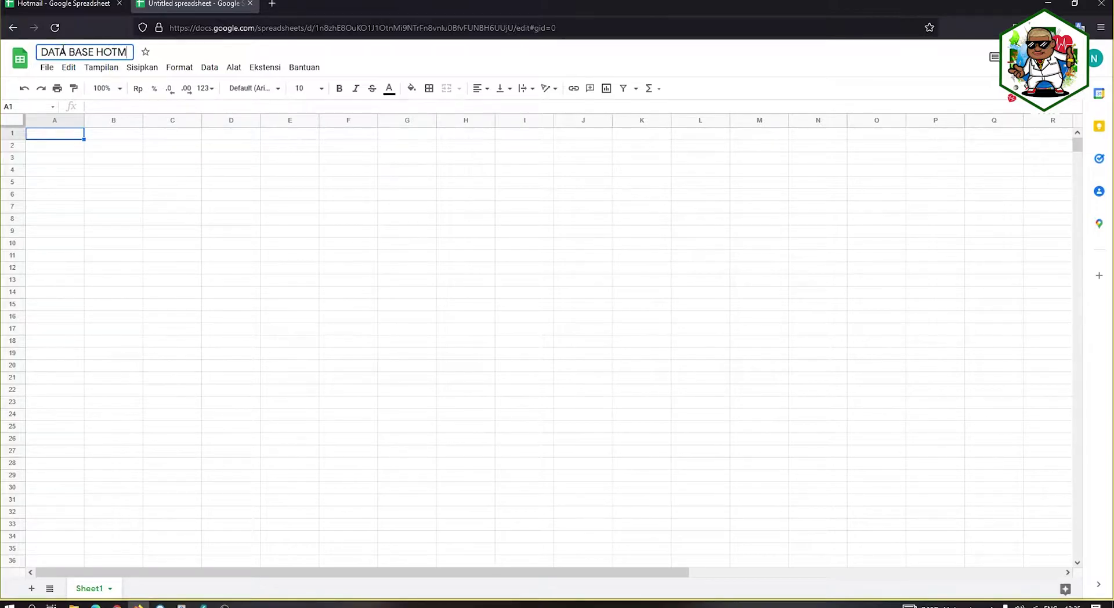
{"action": "left_click", "coordinate": [39, 158]}
{"action": "left_click", "coordinate": [108, 135]}
{"action": "left_click", "coordinate": [55, 133]}
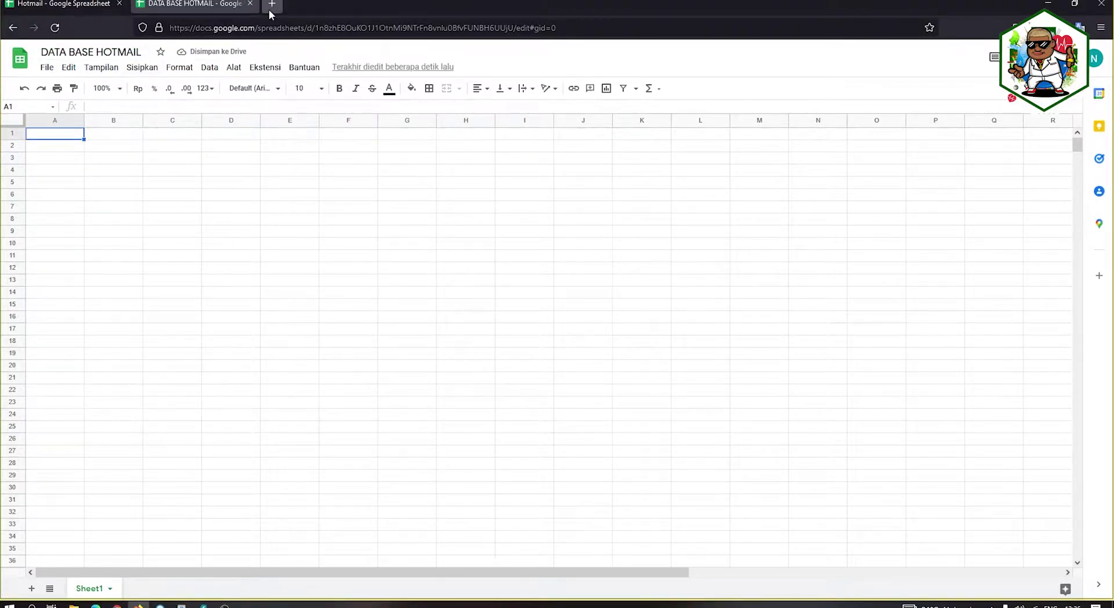
- Search the web for FAKE NAME GENERATOR in a new tab and open the fakenamegenerator.com bulk order form
{"action": "left_click", "coordinate": [271, 4]}
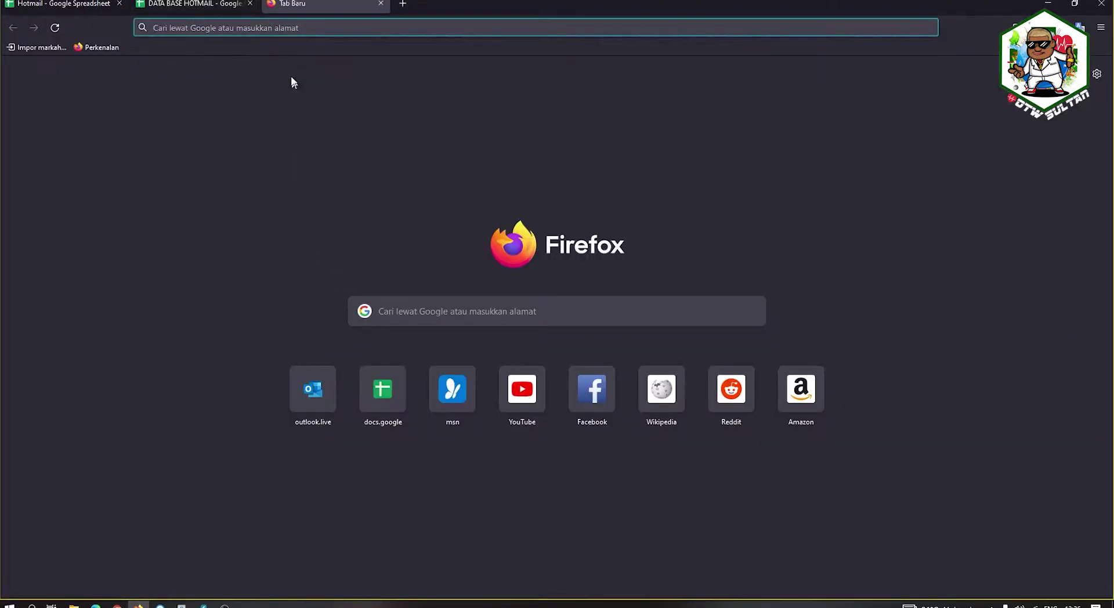
{"action": "left_click", "coordinate": [290, 26]}
{"action": "type", "text": "FAKE"}
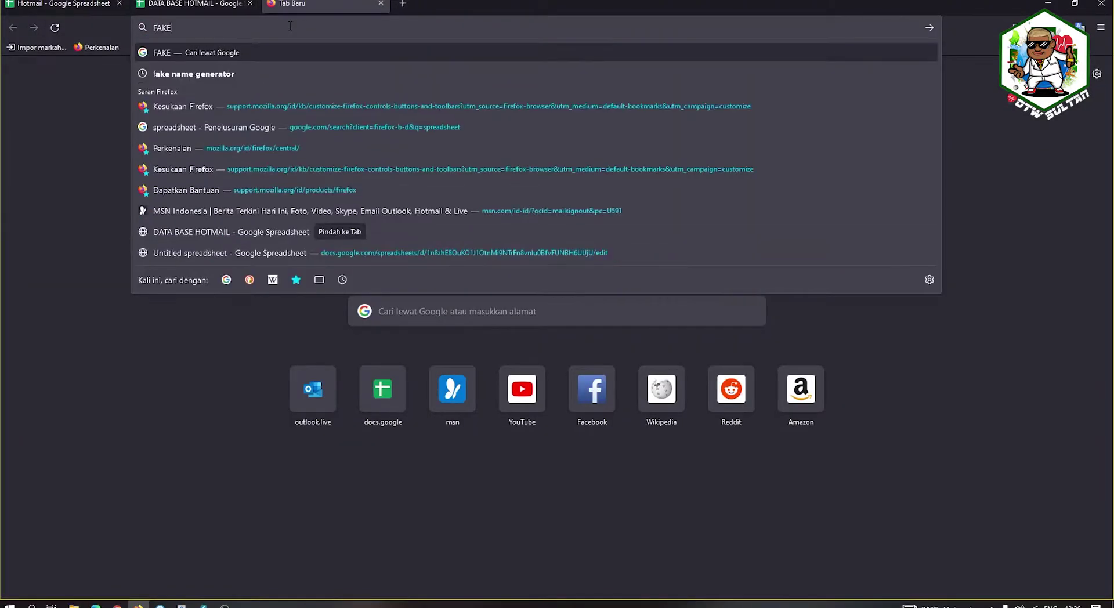
{"action": "type", "text": " NAME GENERATOR"}
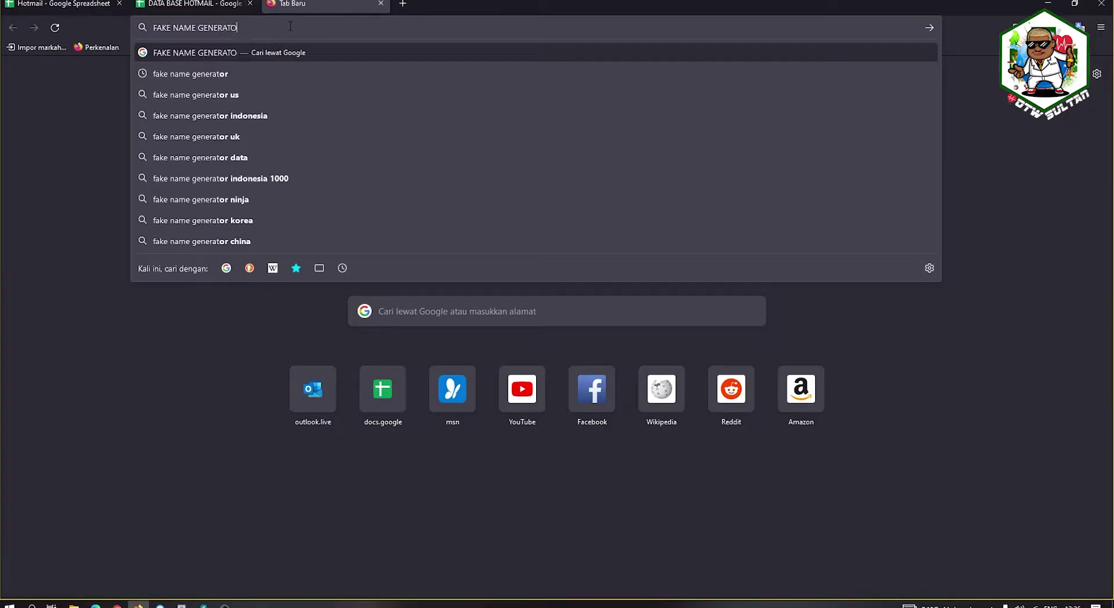
{"action": "key", "text": "Return"}
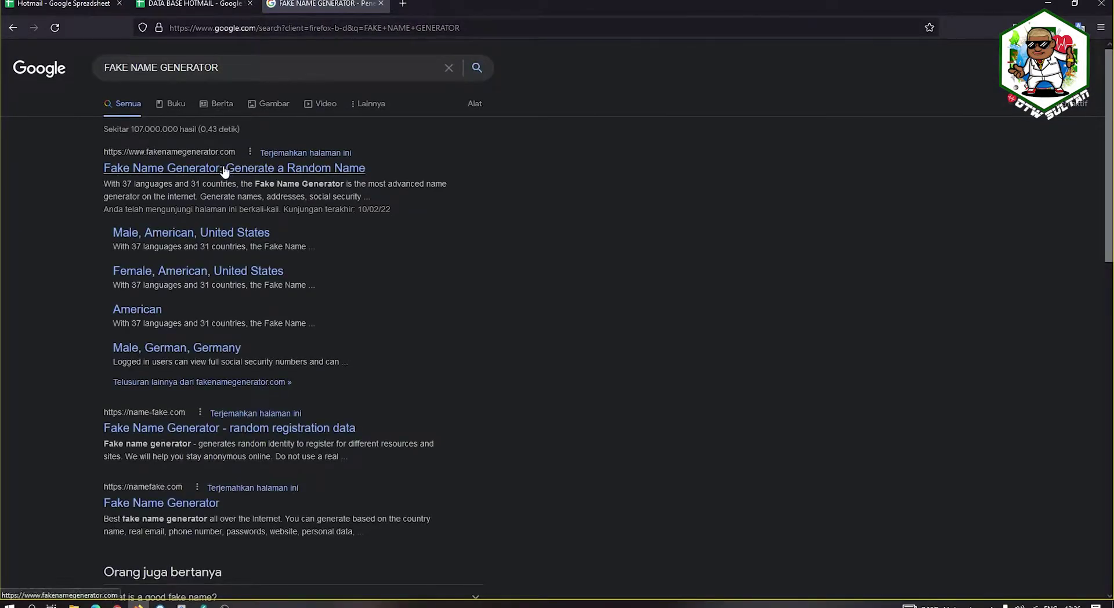
{"action": "left_click", "coordinate": [224, 170]}
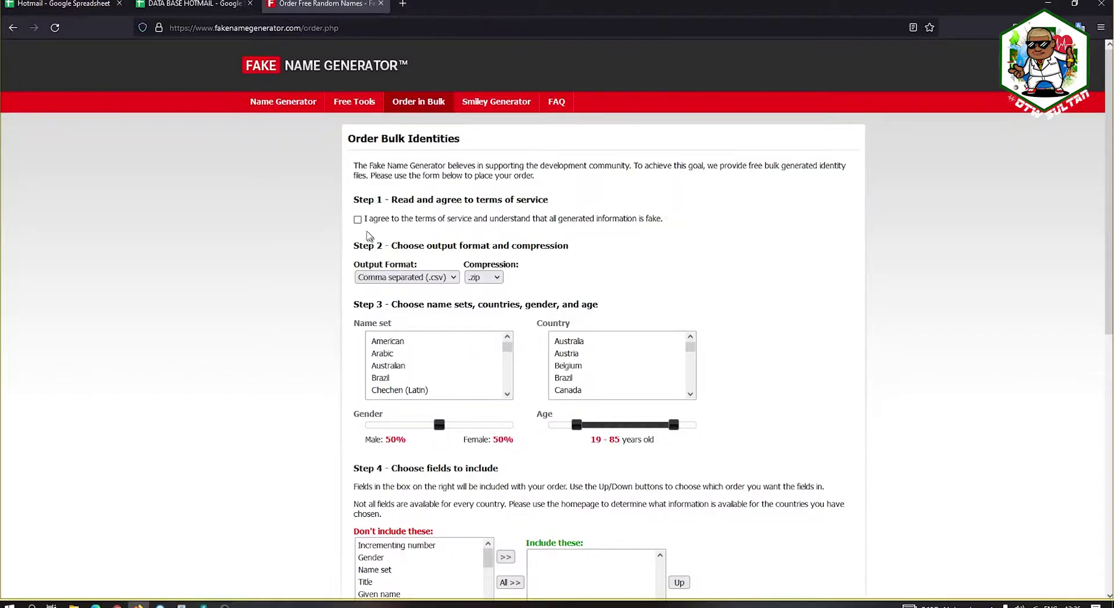
- Agree to the terms of service and set the output format to Pipe delimited (.txt)
{"action": "left_click", "coordinate": [358, 220]}
{"action": "left_click", "coordinate": [422, 279]}
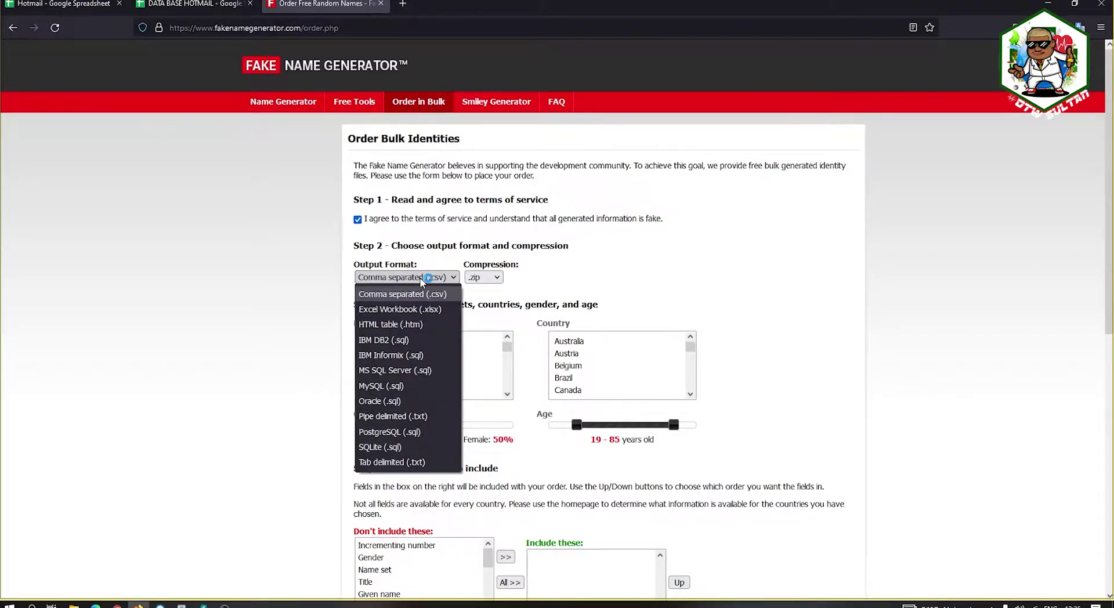
{"action": "left_click", "coordinate": [414, 418]}
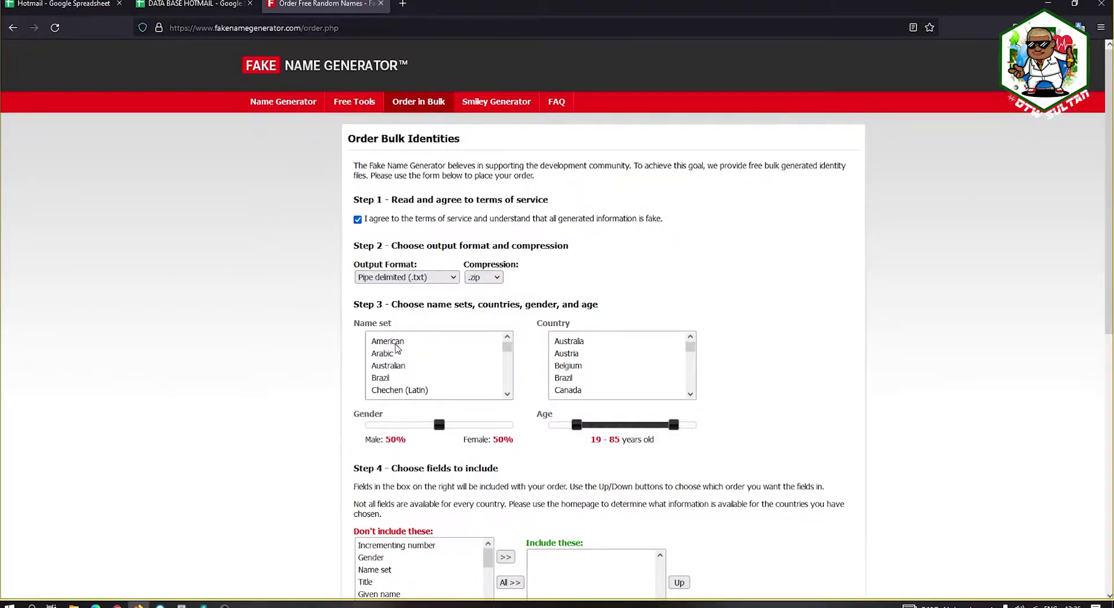
- Choose the American name set and United States as country, with the gender ratio at 100% female
{"action": "left_click", "coordinate": [397, 343]}
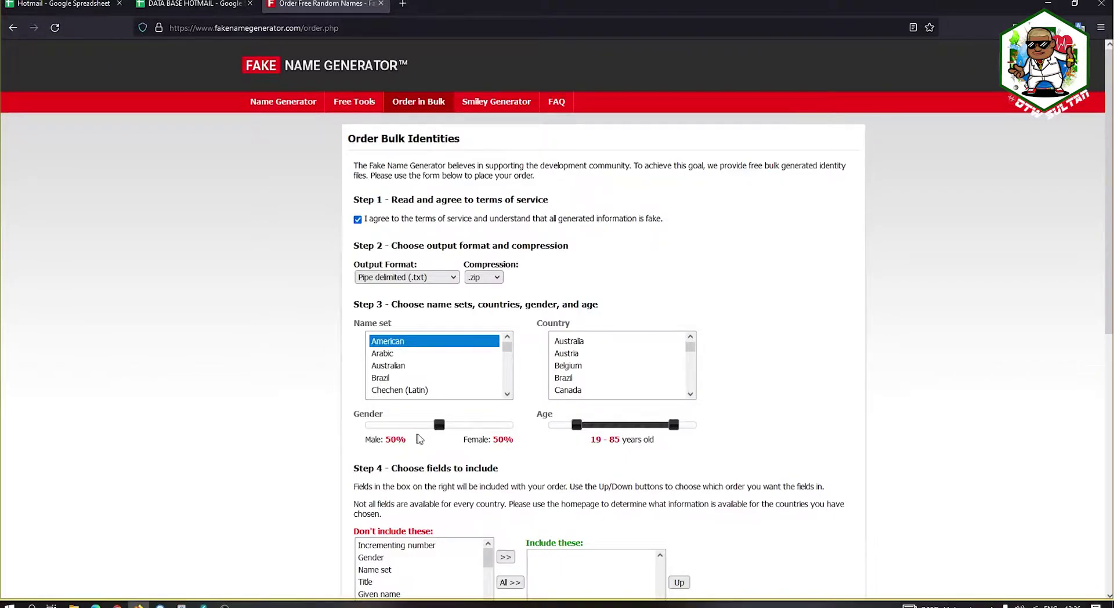
{"action": "left_click_drag", "start_coordinate": [690, 346], "coordinate": [702, 384]}
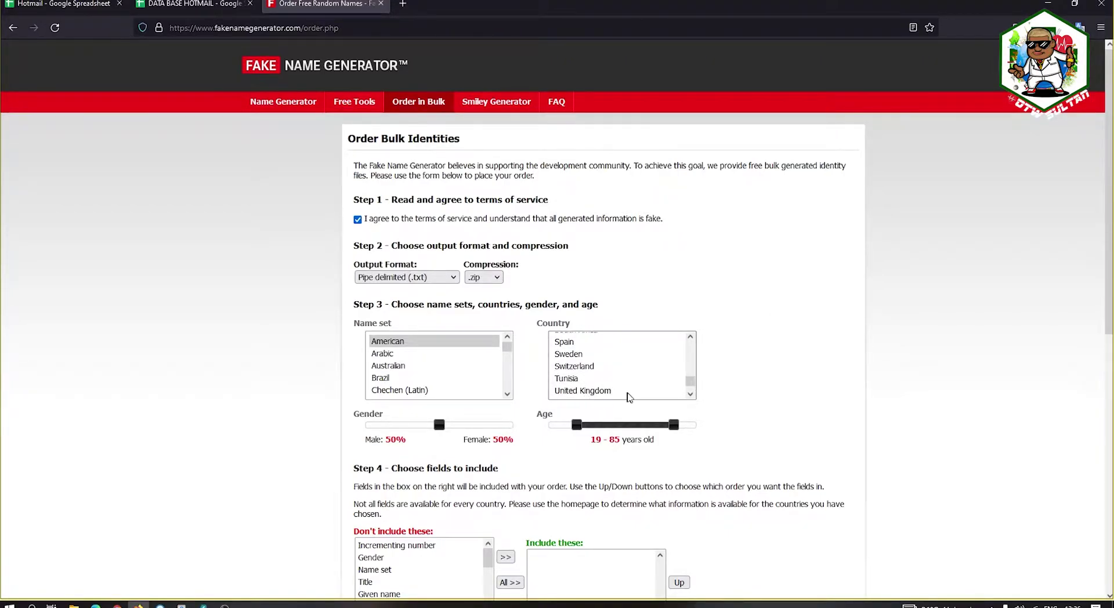
{"action": "left_click", "coordinate": [690, 394]}
{"action": "left_click", "coordinate": [607, 389]}
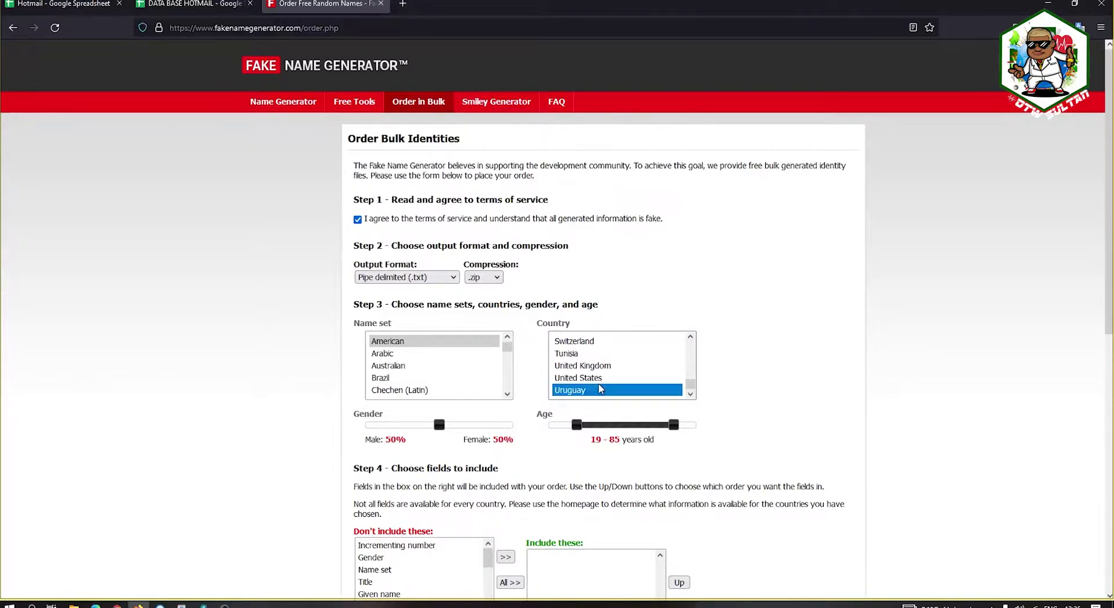
{"action": "left_click", "coordinate": [590, 382]}
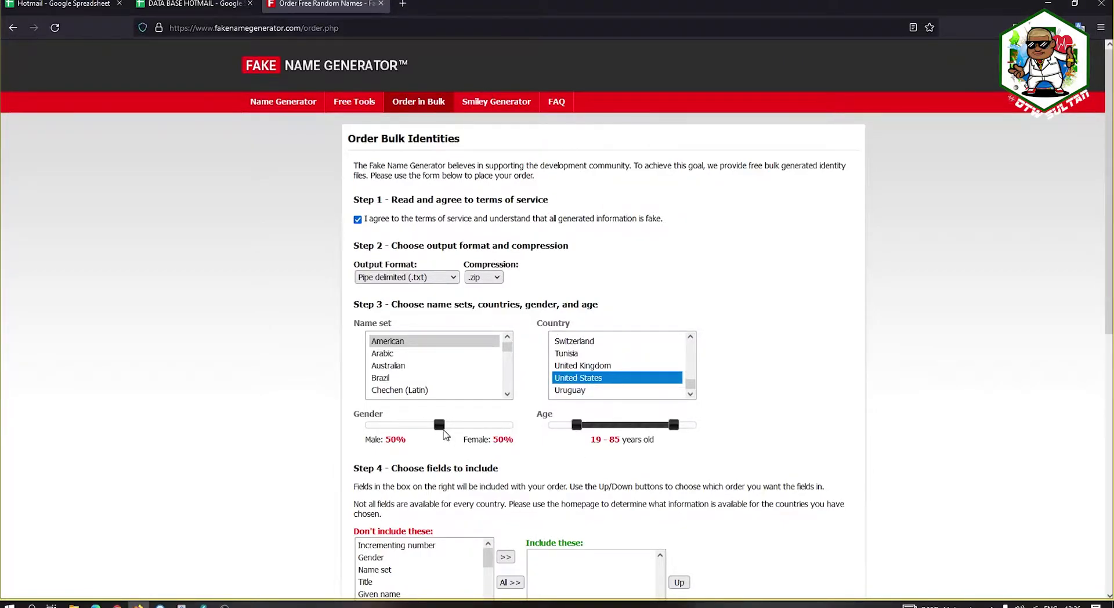
{"action": "left_click_drag", "start_coordinate": [444, 432], "coordinate": [542, 446]}
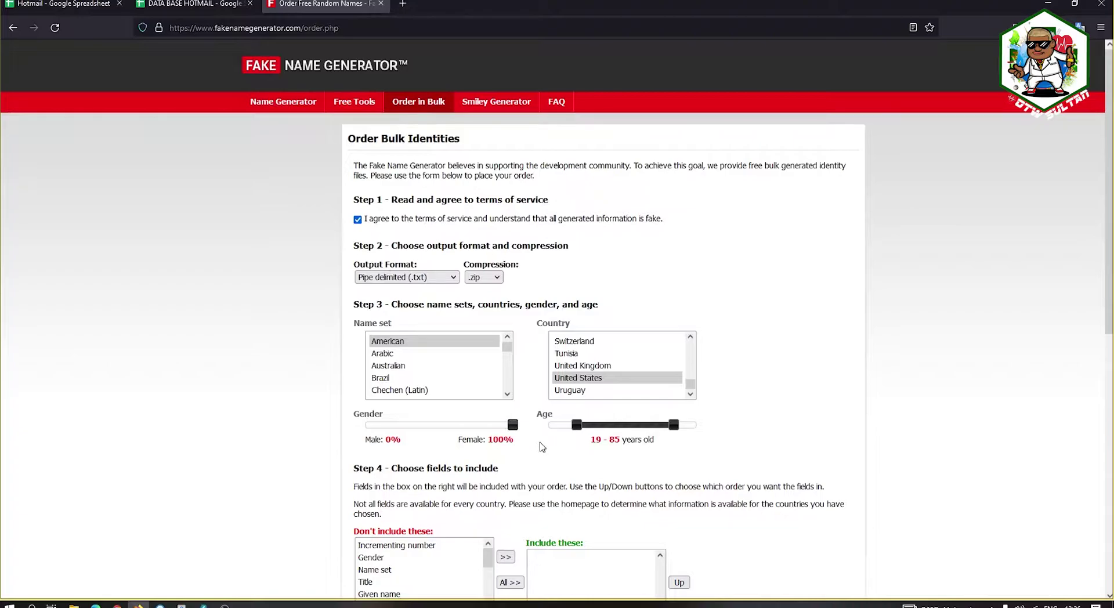
- Add Given name to the fields included in the bulk order
{"action": "scroll", "coordinate": [542, 446], "scroll_direction": "down", "scroll_amount": 2}
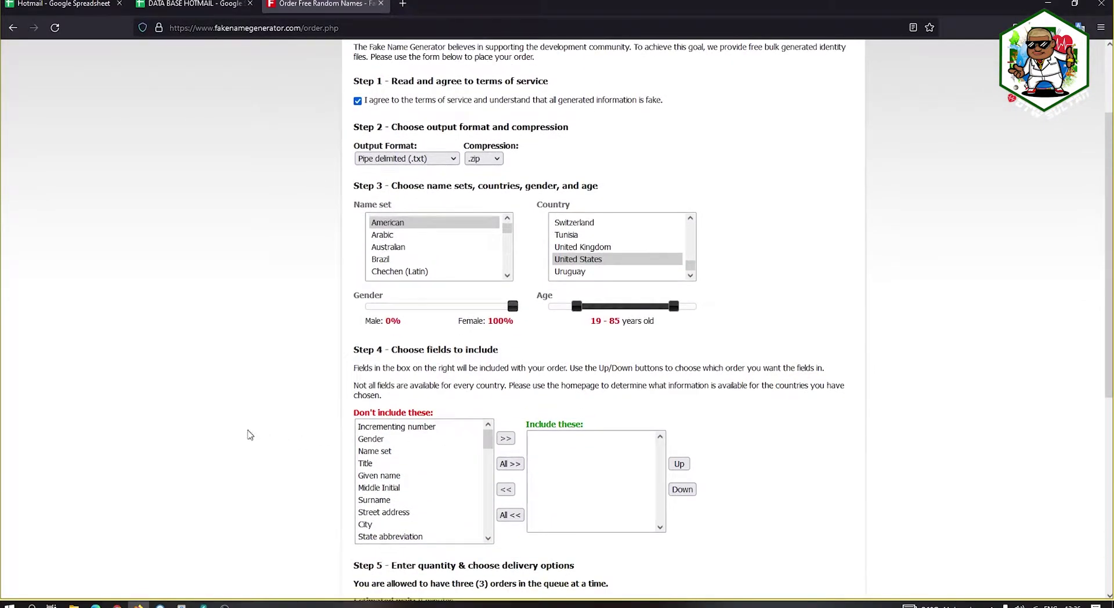
{"action": "left_click", "coordinate": [395, 478]}
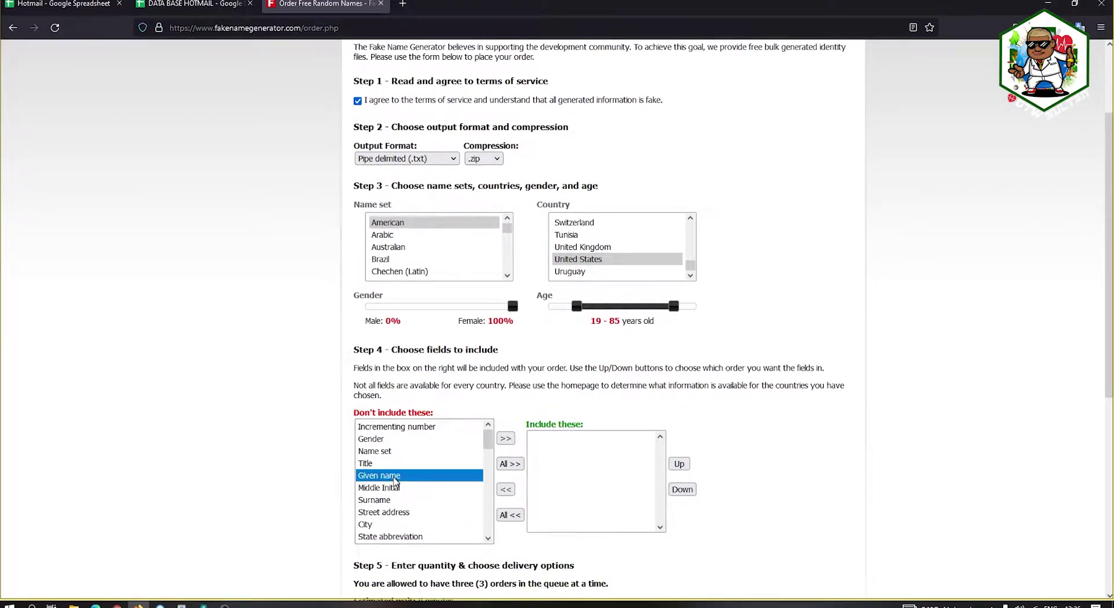
{"action": "left_click", "coordinate": [505, 439]}
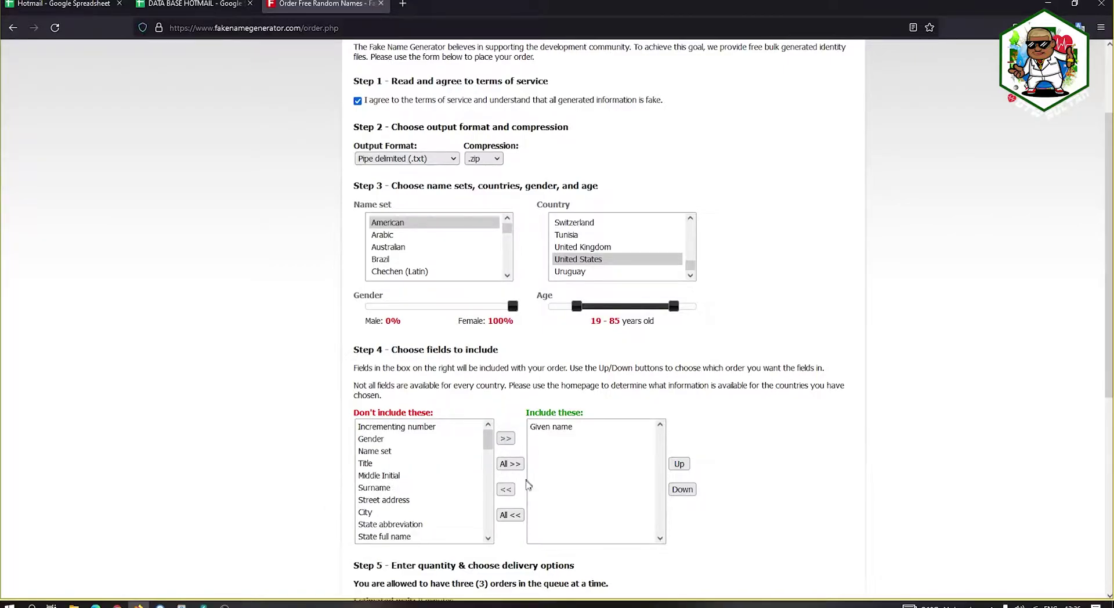
- Set the quantity of identities in the order to 200
{"action": "scroll", "coordinate": [697, 436], "scroll_direction": "down", "scroll_amount": 4}
{"action": "left_click_drag", "start_coordinate": [446, 378], "coordinate": [374, 374]}
{"action": "left_click_drag", "start_coordinate": [443, 377], "coordinate": [426, 379]}
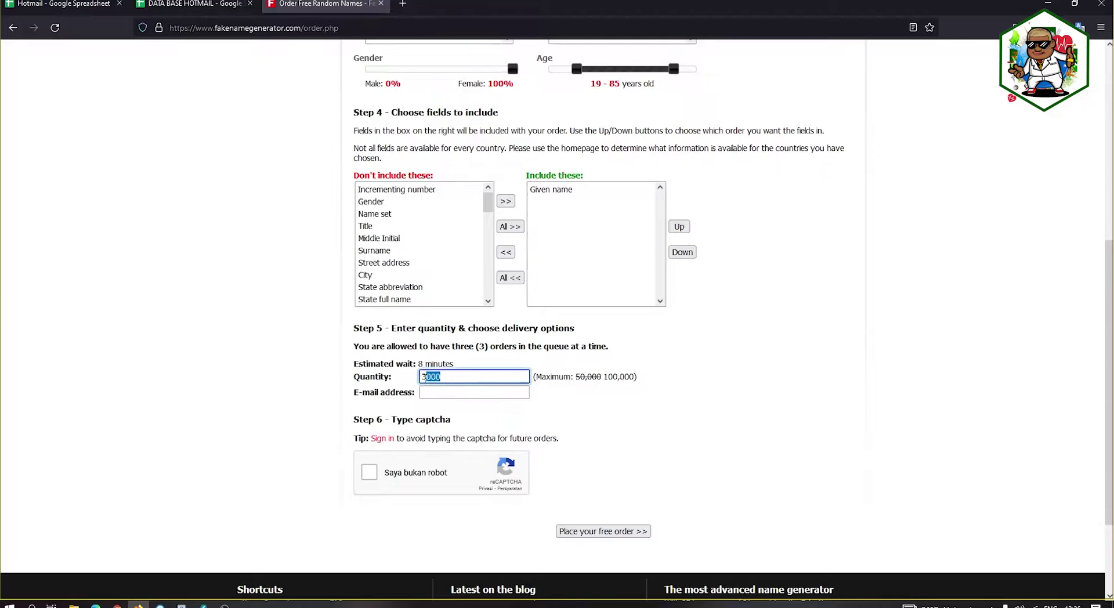
{"action": "key", "text": "BackSpace"}
- Fill in the delivery e-mail address and submit the free order with the captcha confirmed
{"action": "left_click", "coordinate": [450, 394]}
{"action": "type", "text": "NID"}
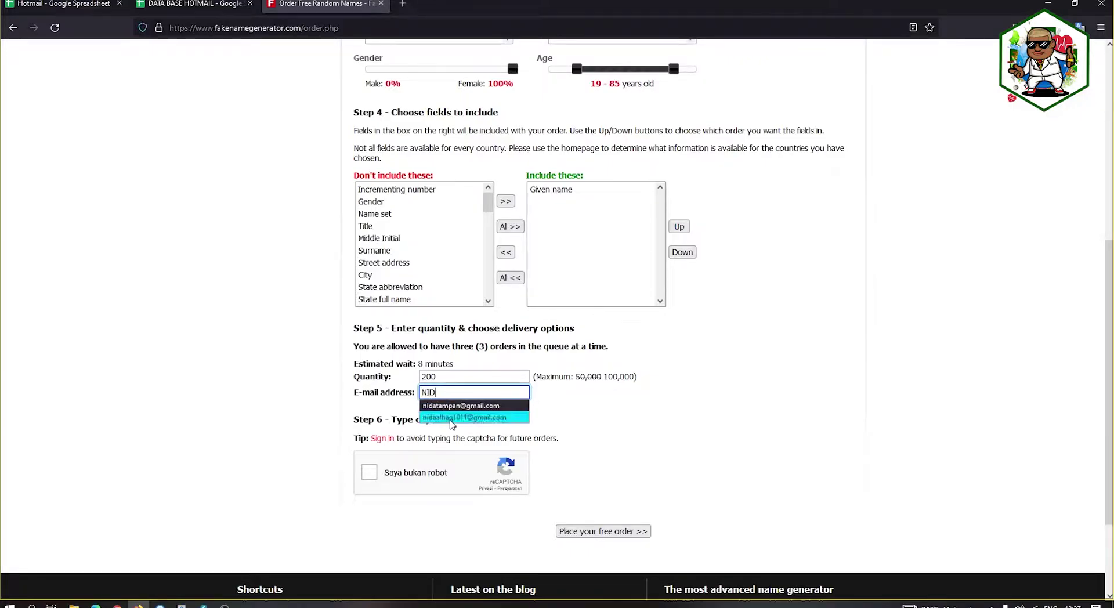
{"action": "left_click", "coordinate": [464, 417]}
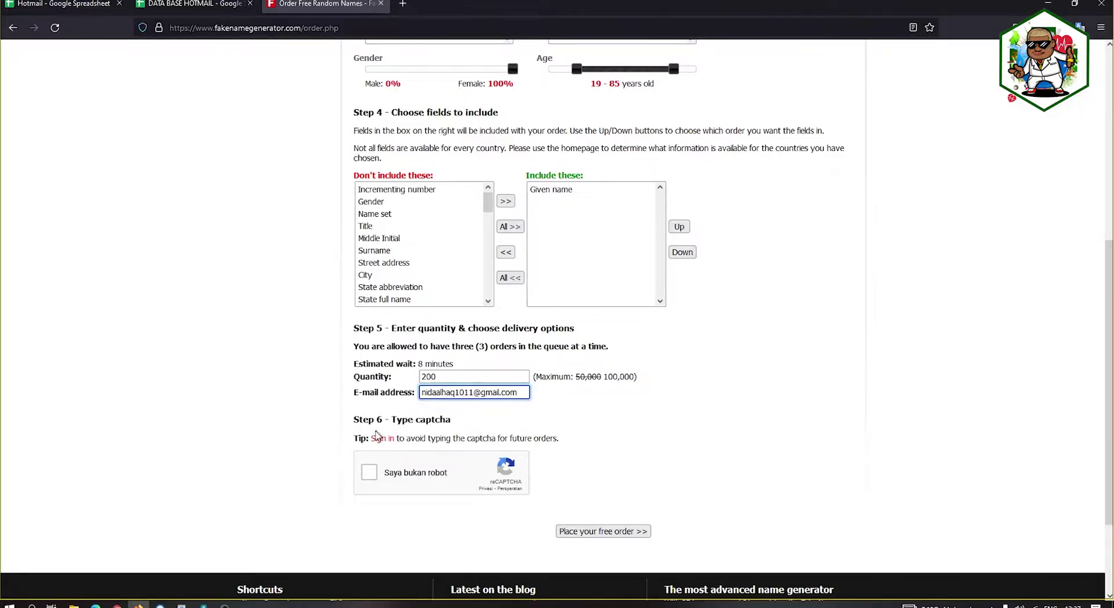
{"action": "left_click", "coordinate": [366, 475]}
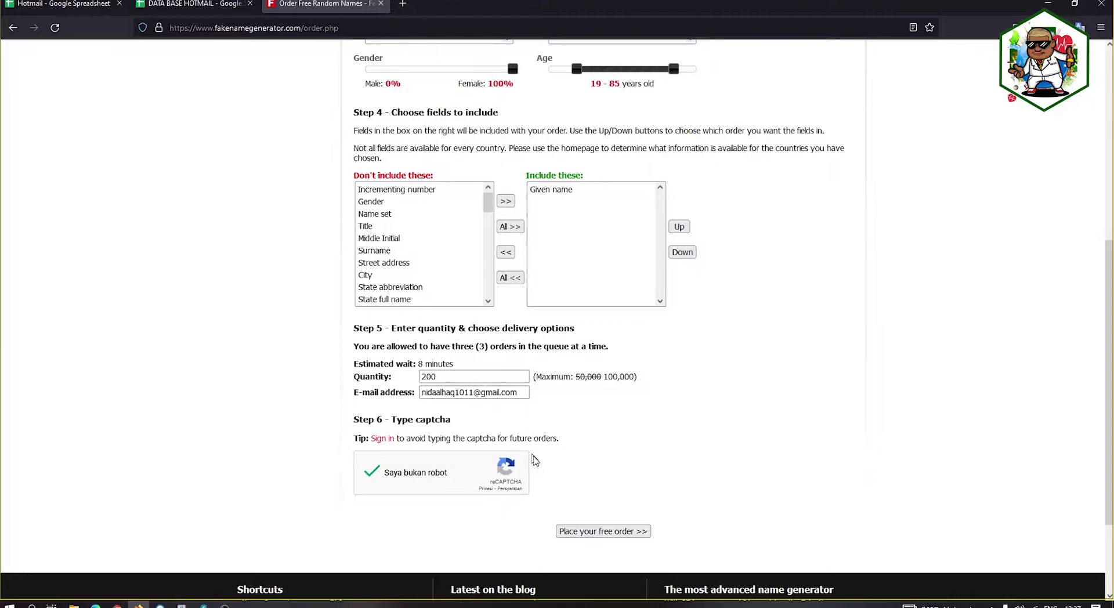
{"action": "scroll", "coordinate": [522, 444], "scroll_direction": "down", "scroll_amount": 2}
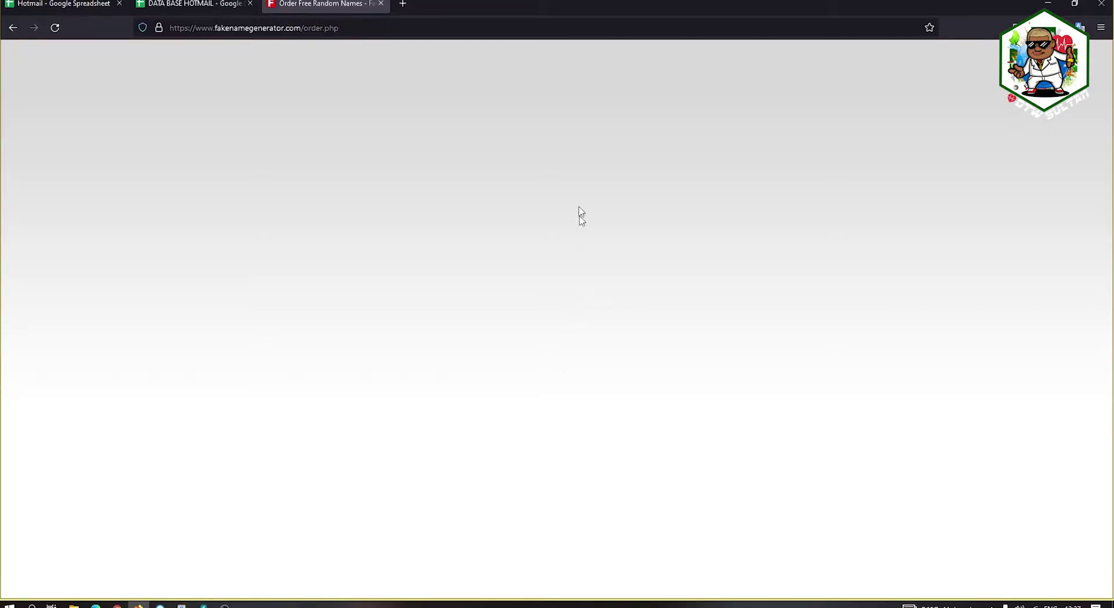
- Search the web for GMAIL in a new tab and open the Gmail inbox
{"action": "left_click", "coordinate": [401, 5]}
{"action": "left_click", "coordinate": [360, 26]}
{"action": "type", "text": "GMAIL"}
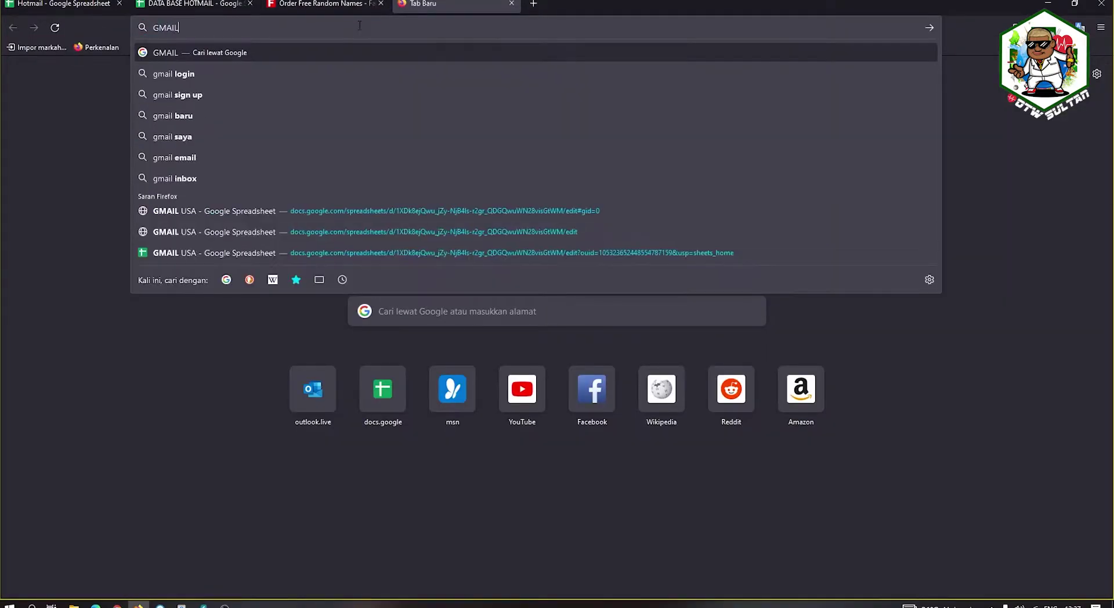
{"action": "key", "text": "Return"}
{"action": "left_click", "coordinate": [140, 169]}
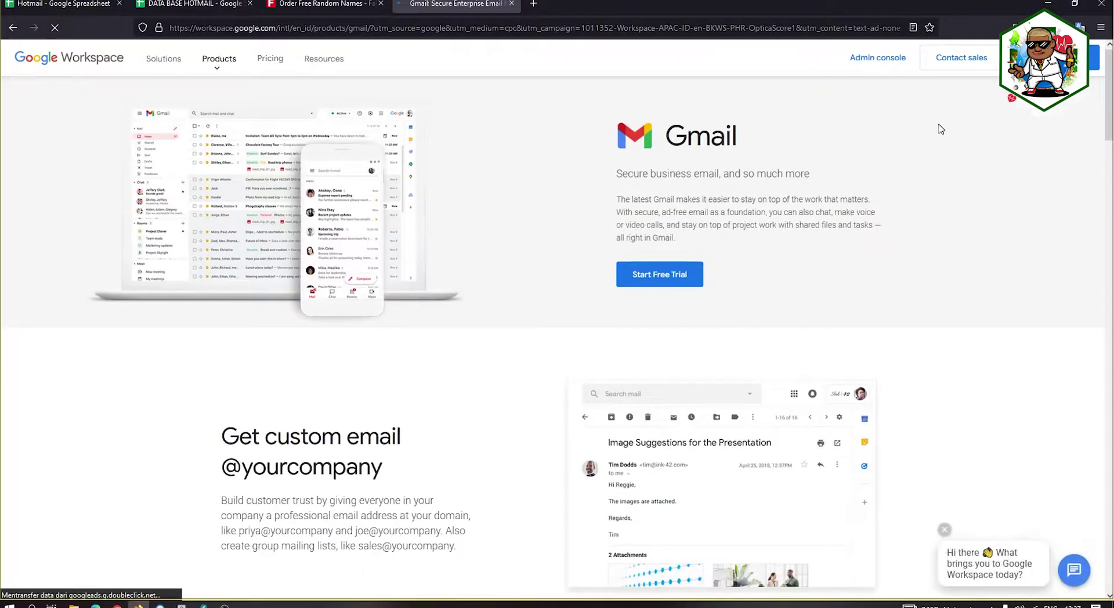
{"action": "left_click", "coordinate": [10, 33]}
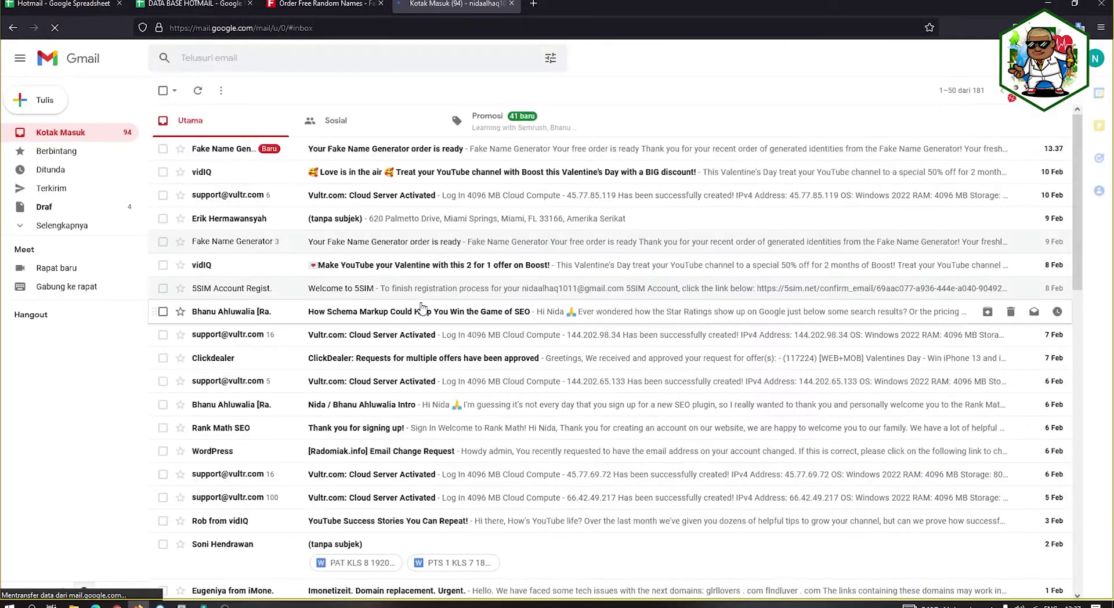
- Open the Fake Name Generator "order is ready" e-mail and follow its download link for the generated names
{"action": "left_click", "coordinate": [377, 150]}
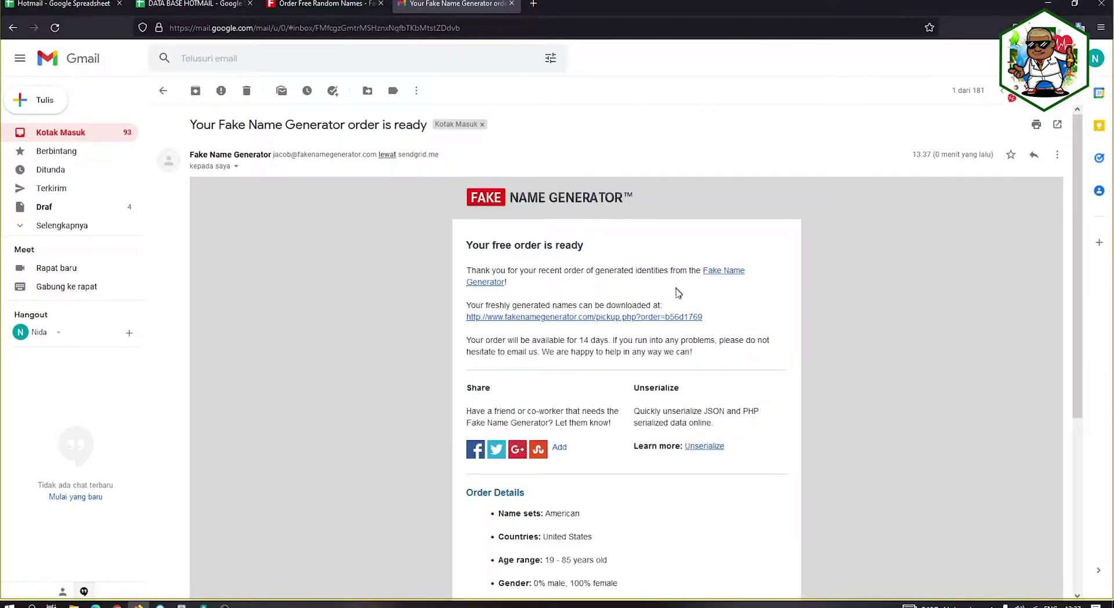
{"action": "scroll", "coordinate": [673, 281], "scroll_direction": "down", "scroll_amount": 4}
{"action": "scroll", "coordinate": [599, 251], "scroll_direction": "up", "scroll_amount": 2}
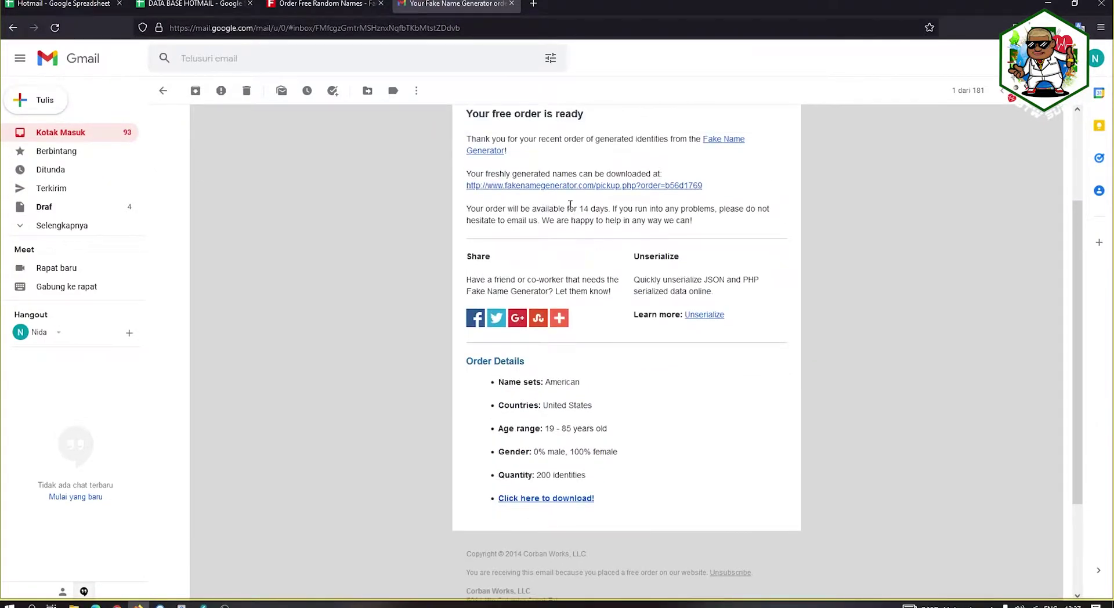
{"action": "left_click", "coordinate": [552, 187]}
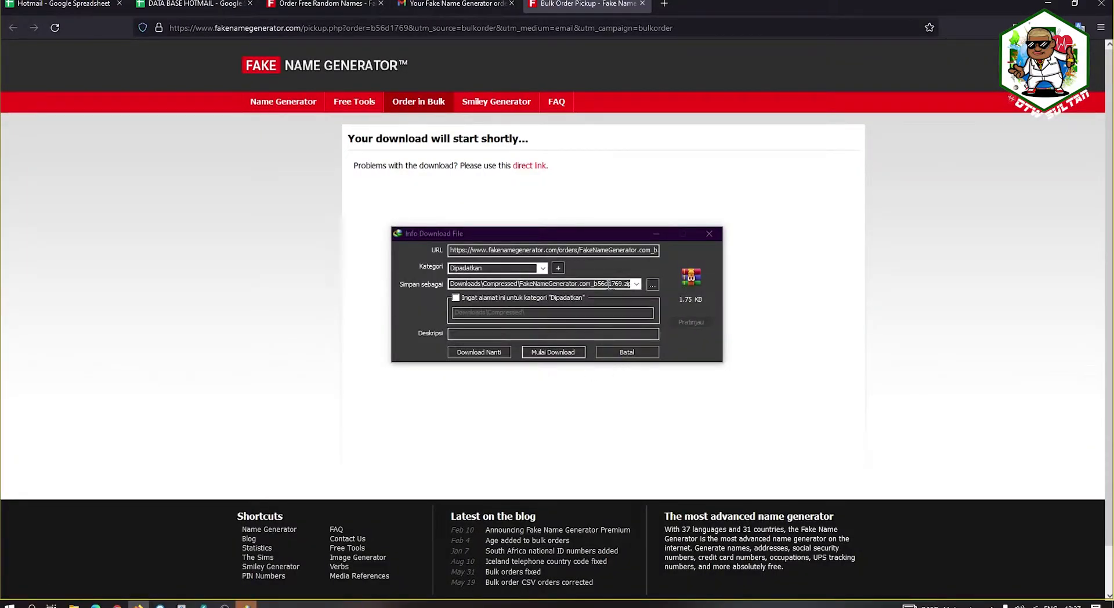
- Download the ordered names archive FakeNameGenerator.com_b56d1769.zip and extract it into its own folder inside the download folder
{"action": "left_click", "coordinate": [559, 351]}
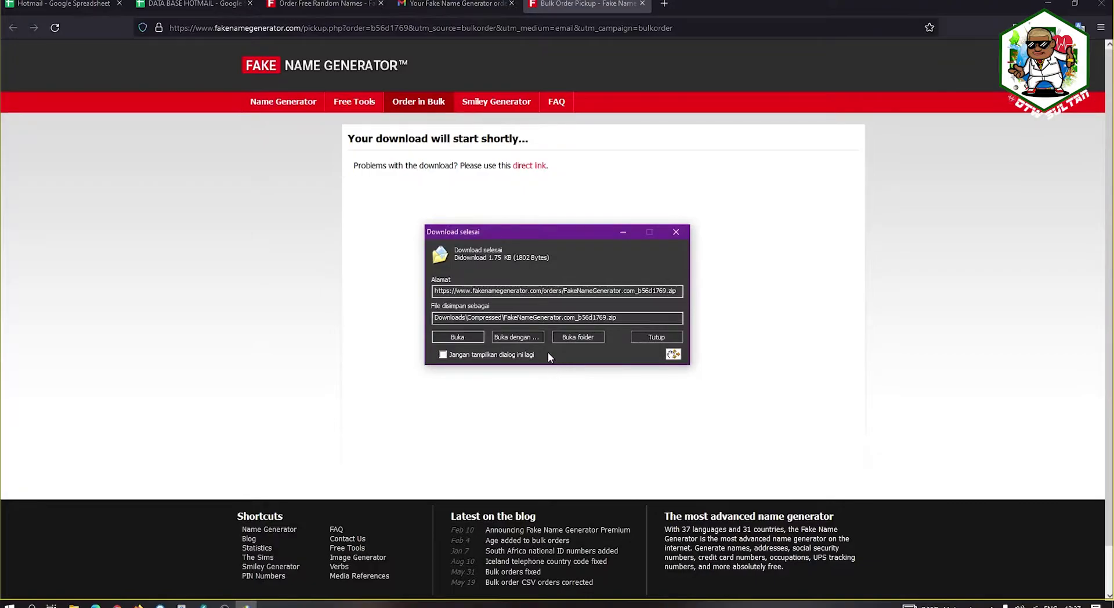
{"action": "left_click", "coordinate": [573, 338]}
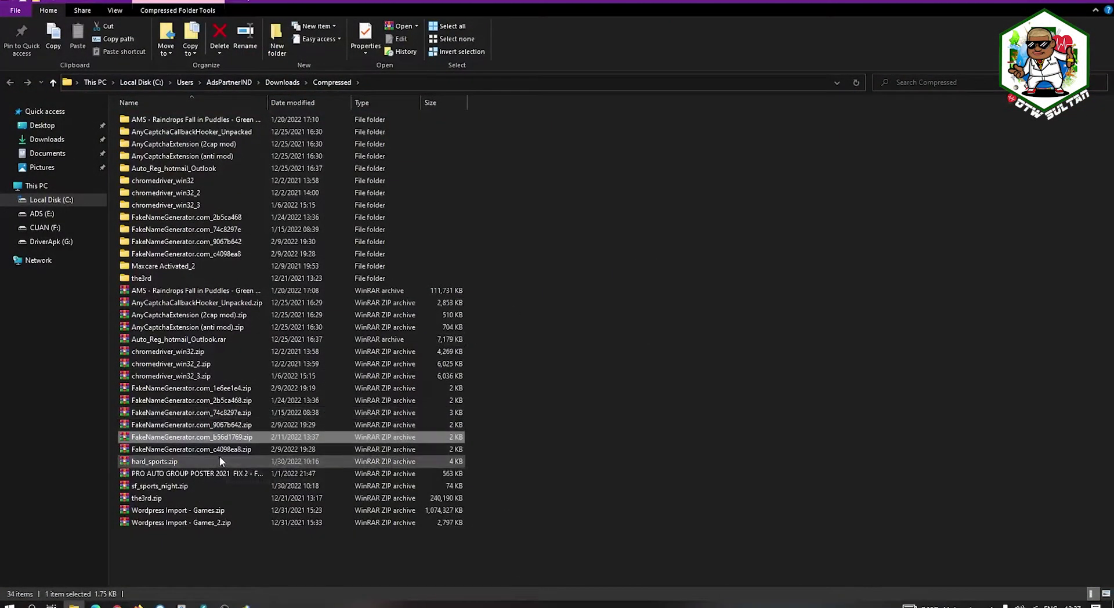
{"action": "right_click", "coordinate": [216, 441]}
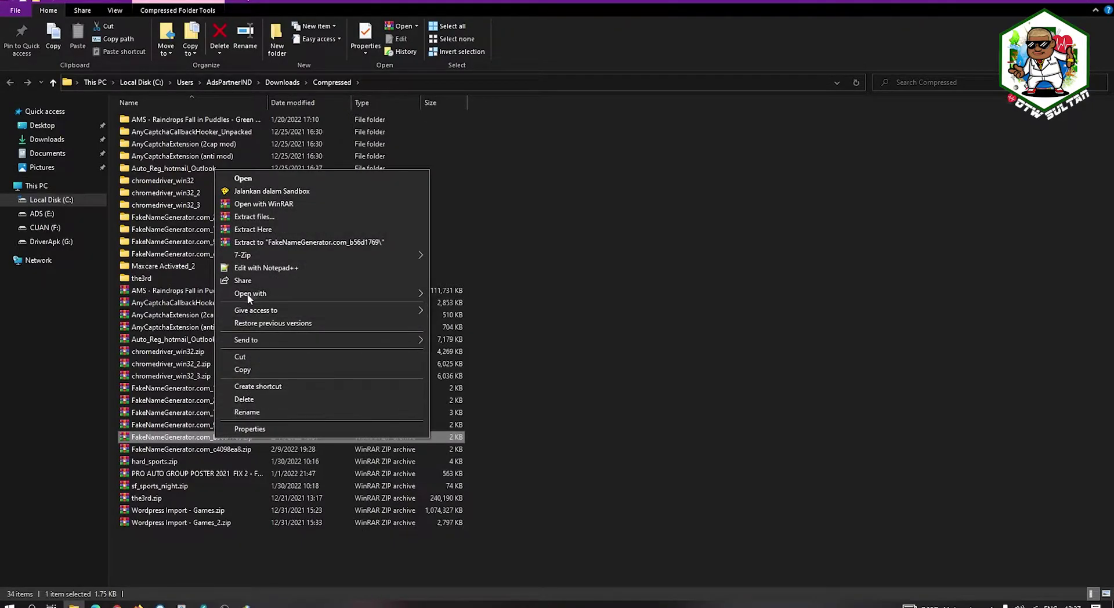
{"action": "left_click", "coordinate": [248, 243]}
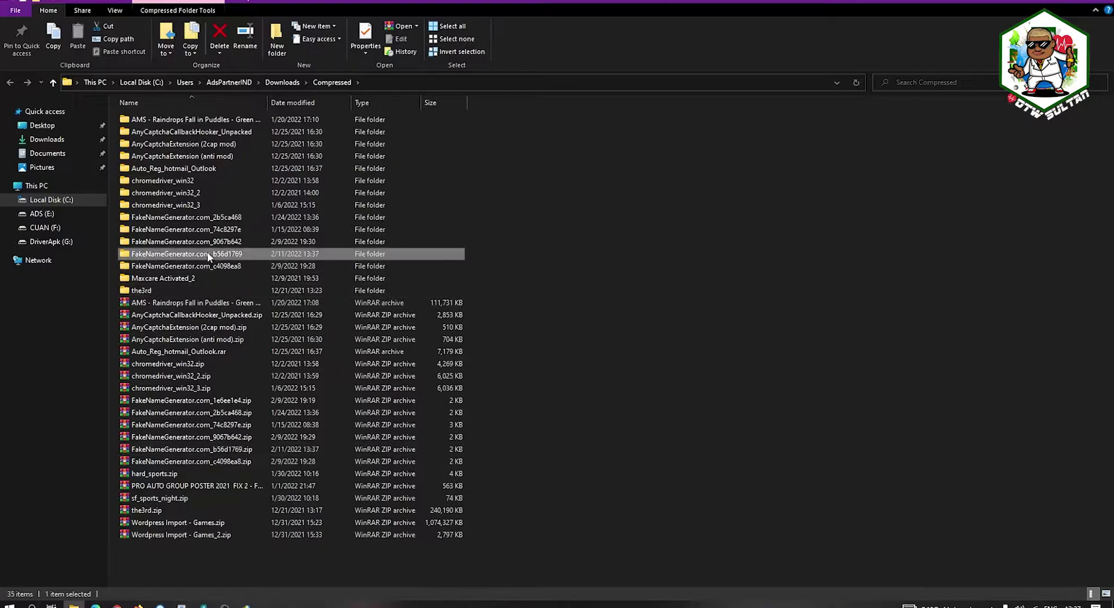
- Open the extracted FakeNameGenerator.com_b56d1769 text file and remove its GivenName header line
{"action": "double_click", "coordinate": [207, 253]}
{"action": "double_click", "coordinate": [145, 119]}
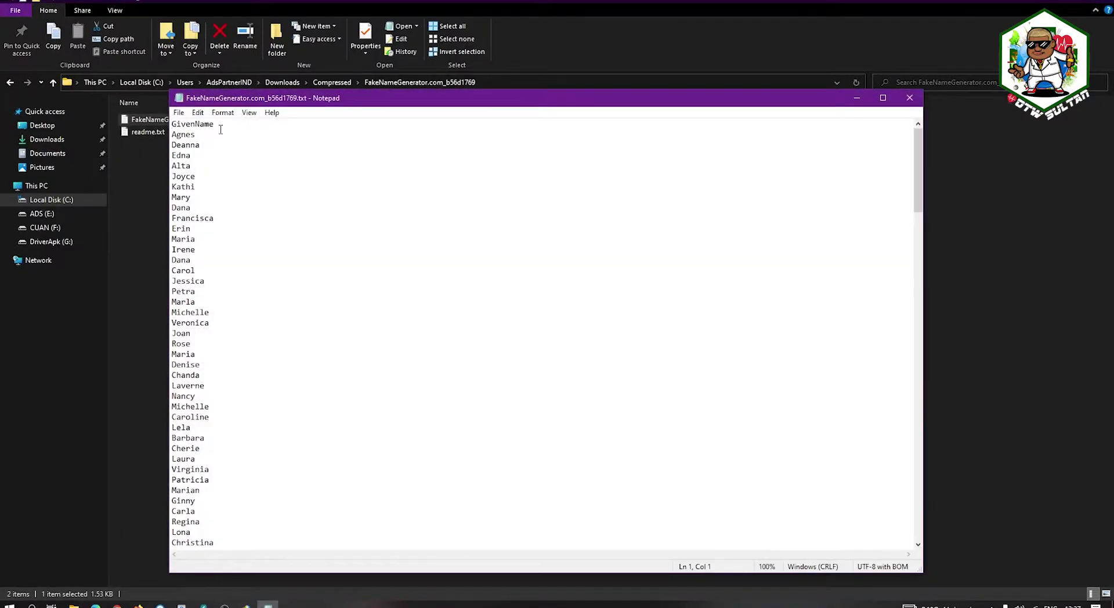
{"action": "left_click_drag", "start_coordinate": [220, 129], "coordinate": [171, 124]}
{"action": "key", "text": "Delete"}
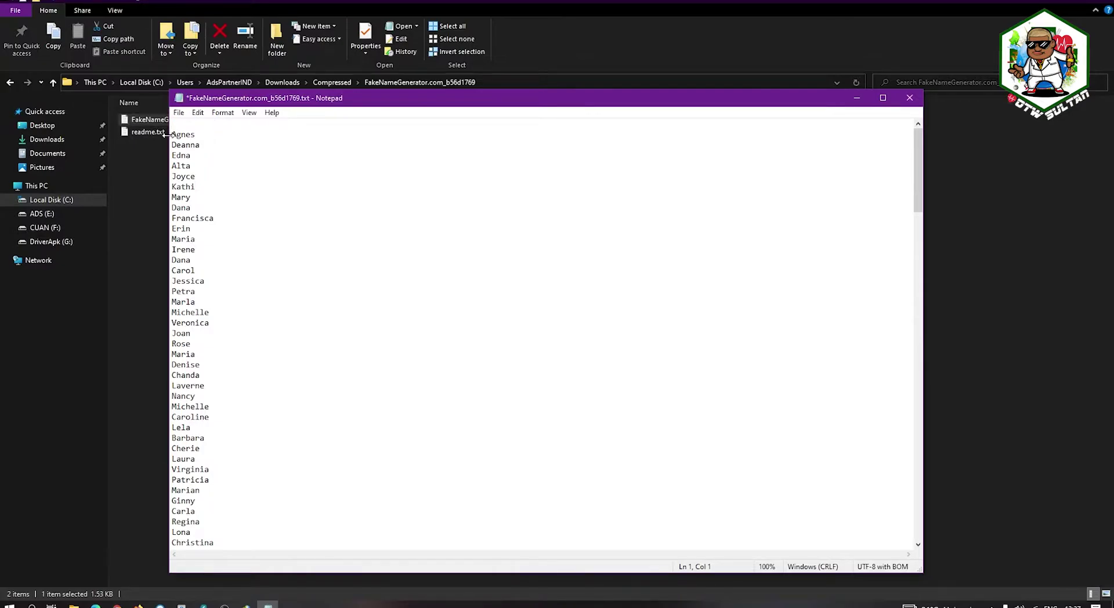
{"action": "key", "text": "BackSpace"}
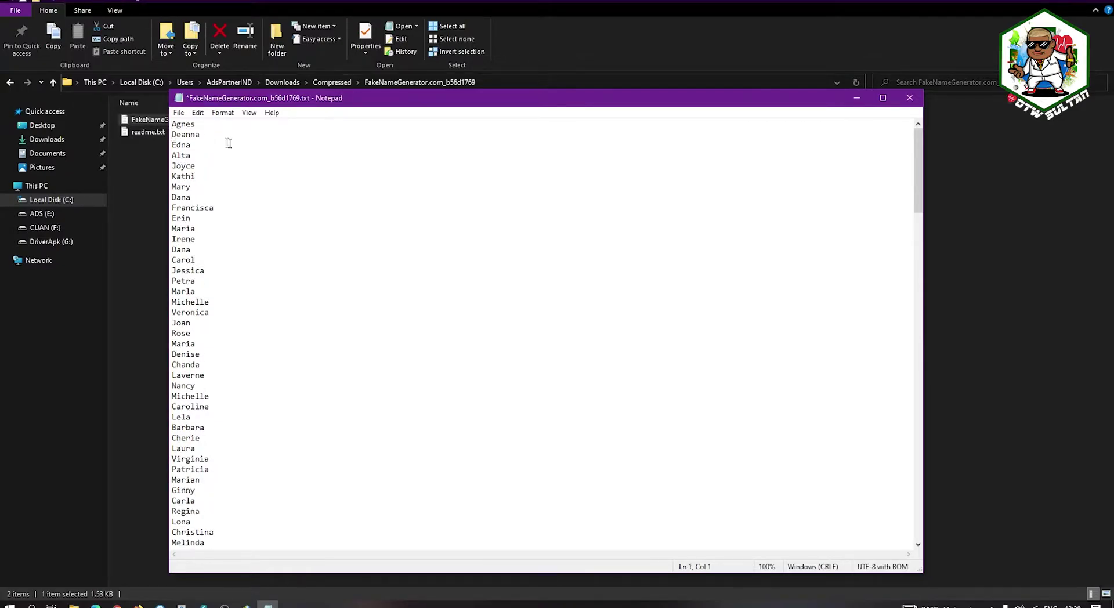
- Copy all the names from the text file and paste them into the DATA BASE HOTMAIL spreadsheet starting at cell A1
{"action": "key", "text": "ctrl+a"}
{"action": "key", "text": "ctrl+c"}
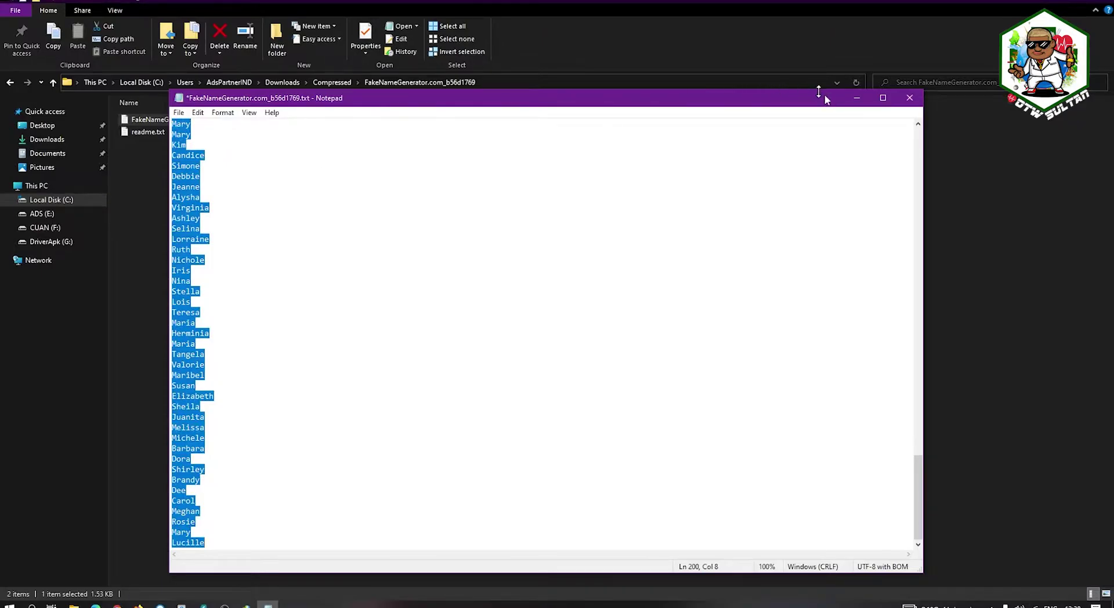
{"action": "left_click", "coordinate": [857, 98]}
{"action": "left_click", "coordinate": [138, 606]}
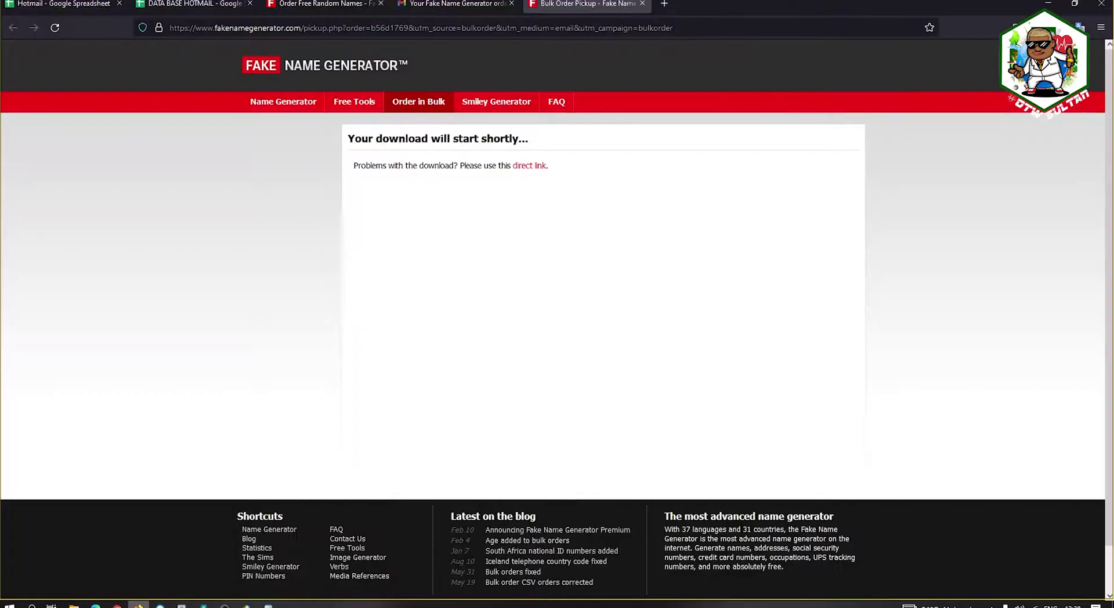
{"action": "left_click", "coordinate": [232, 7]}
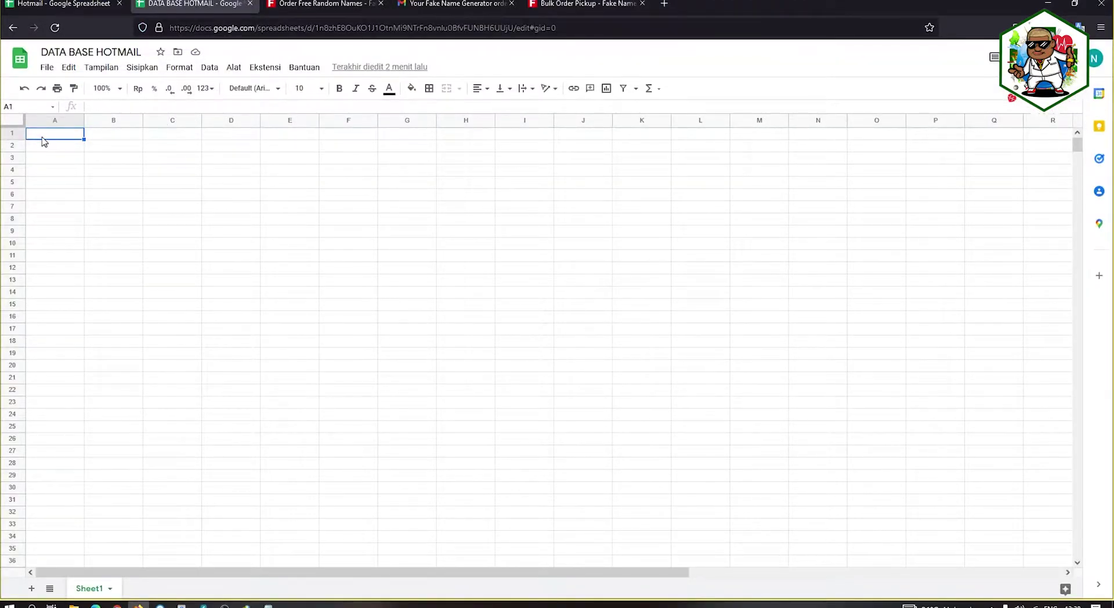
{"action": "key", "text": "ctrl+v"}
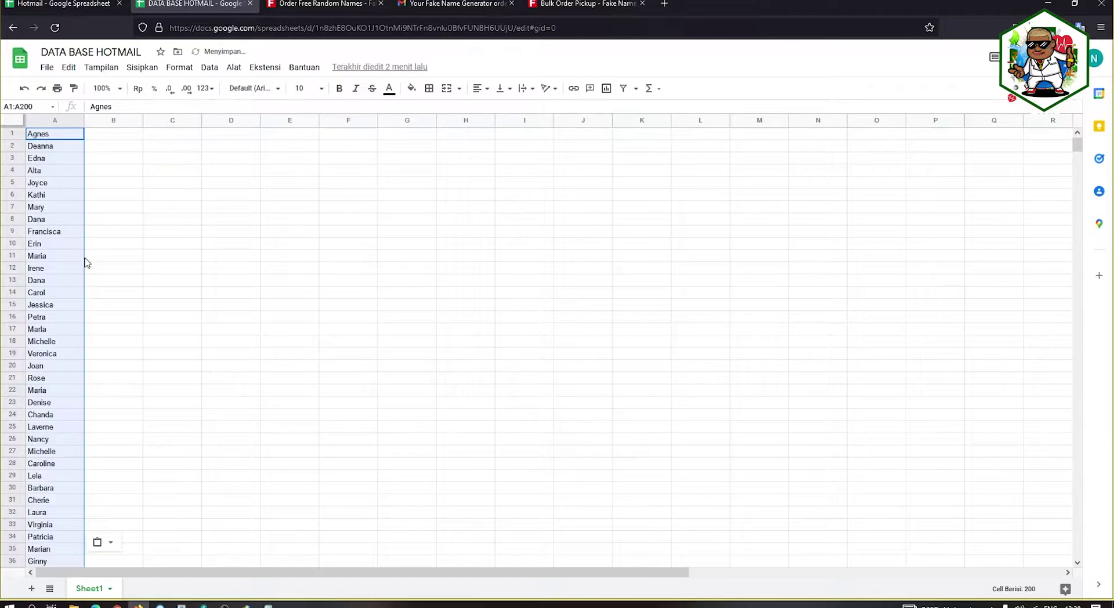
- Move the second half of the name list, A100:A200, into column B starting at B1
{"action": "left_click", "coordinate": [66, 258]}
{"action": "scroll", "coordinate": [35, 174], "scroll_direction": "down", "scroll_amount": 20}
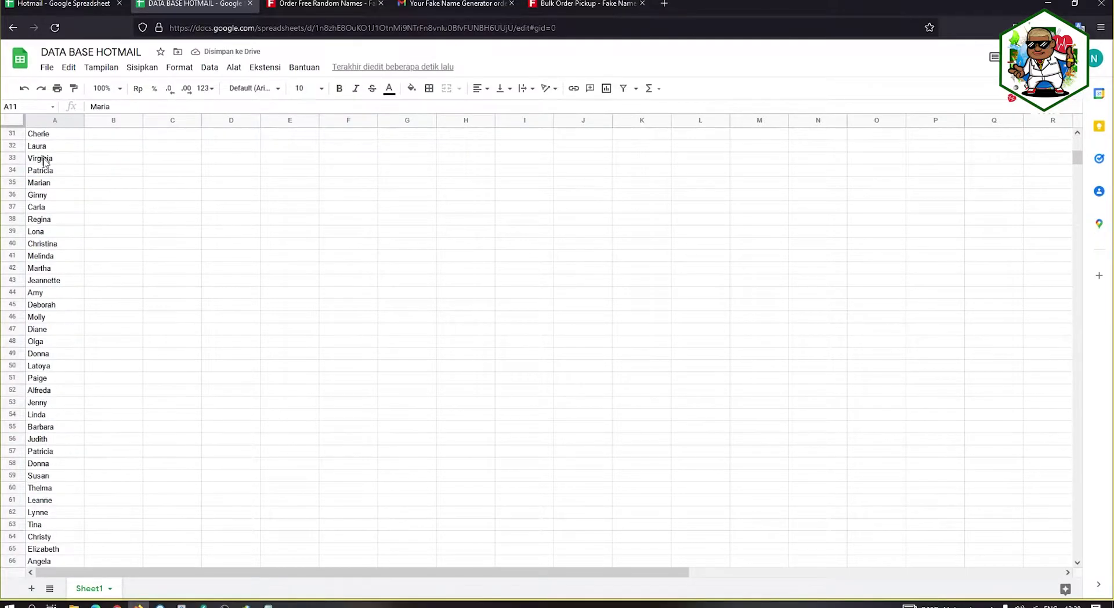
{"action": "scroll", "coordinate": [45, 164], "scroll_direction": "down", "scroll_amount": 15}
{"action": "scroll", "coordinate": [45, 164], "scroll_direction": "up", "scroll_amount": 11}
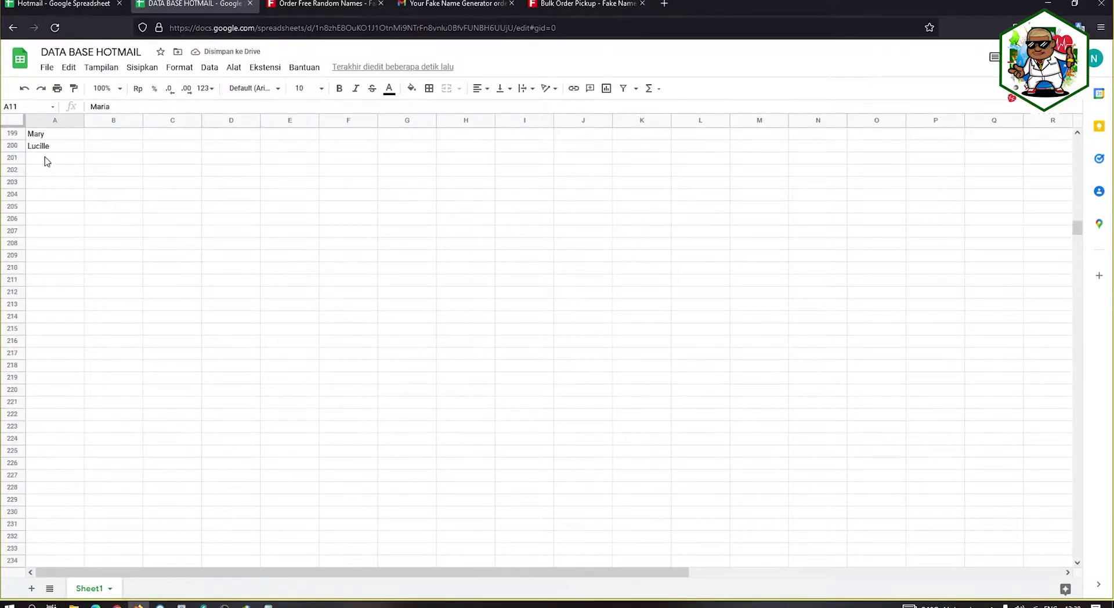
{"action": "left_click_drag", "start_coordinate": [38, 444], "coordinate": [30, 215]}
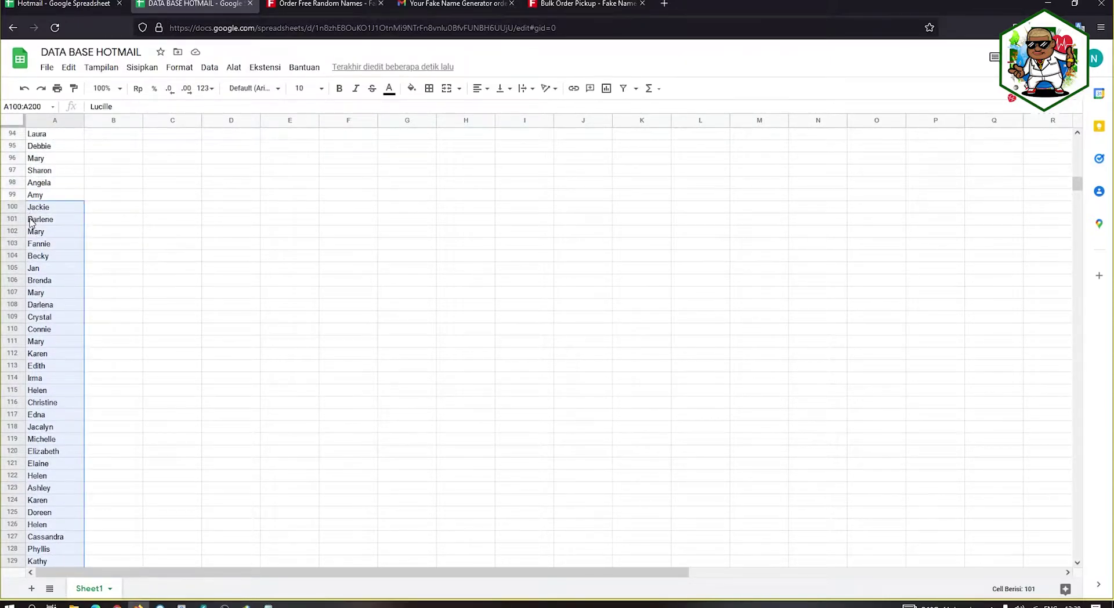
{"action": "key", "text": "Delete"}
{"action": "scroll", "coordinate": [93, 206], "scroll_direction": "up", "scroll_amount": 20}
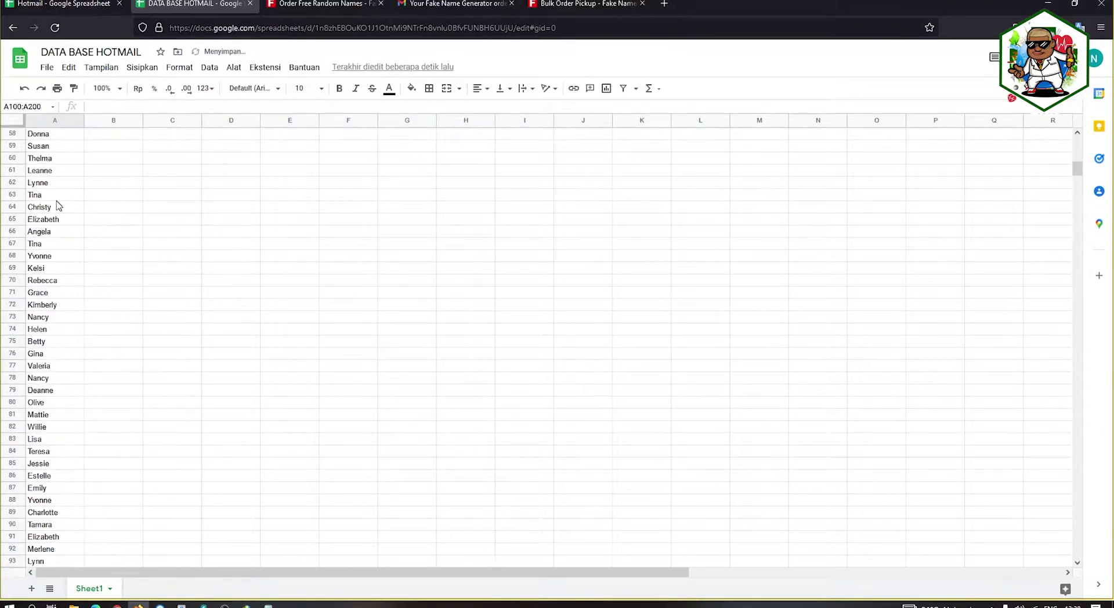
{"action": "left_click", "coordinate": [92, 134]}
{"action": "key", "text": "ctrl+v"}
- Put the name from B101 into the empty cell A100 and clear B101
{"action": "scroll", "coordinate": [99, 337], "scroll_direction": "down", "scroll_amount": 20}
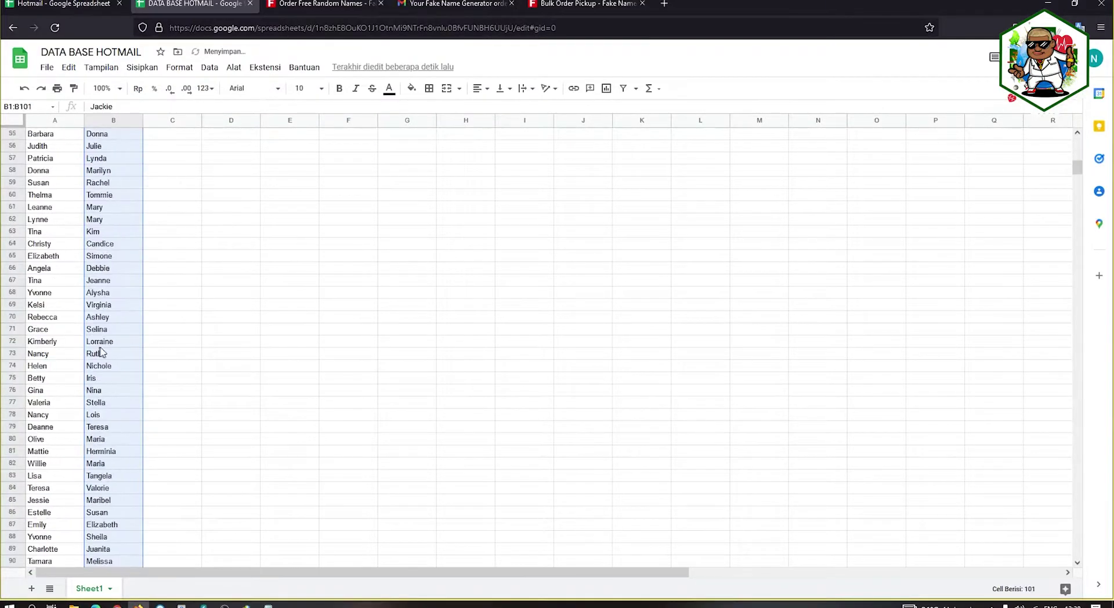
{"action": "scroll", "coordinate": [102, 348], "scroll_direction": "up", "scroll_amount": 4}
{"action": "left_click", "coordinate": [102, 329]}
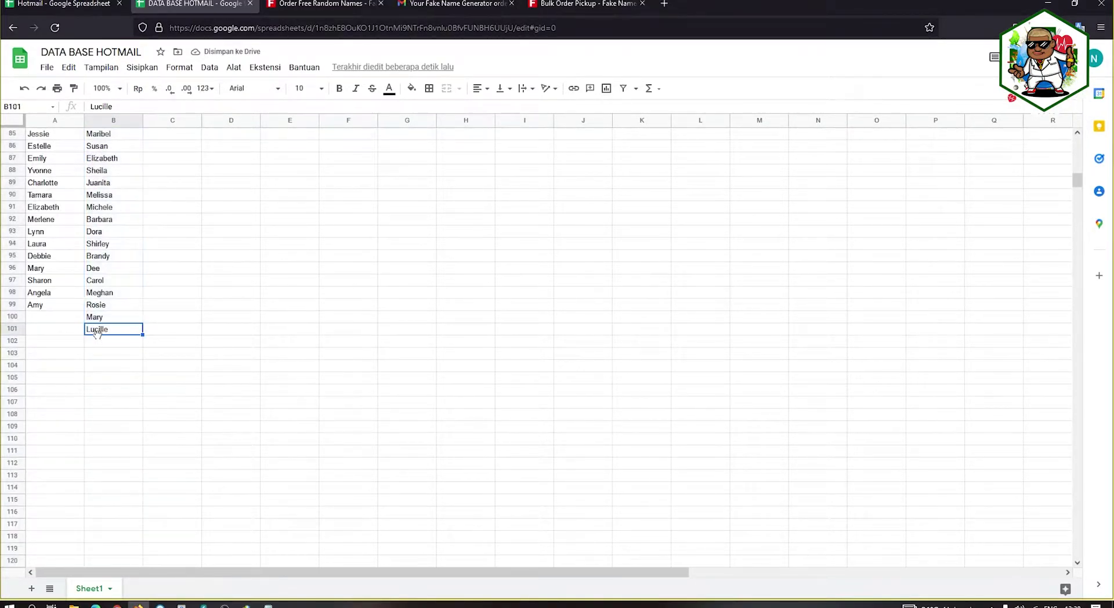
{"action": "left_click", "coordinate": [56, 320]}
{"action": "type", "text": "Lucille"}
{"action": "left_click", "coordinate": [249, 366]}
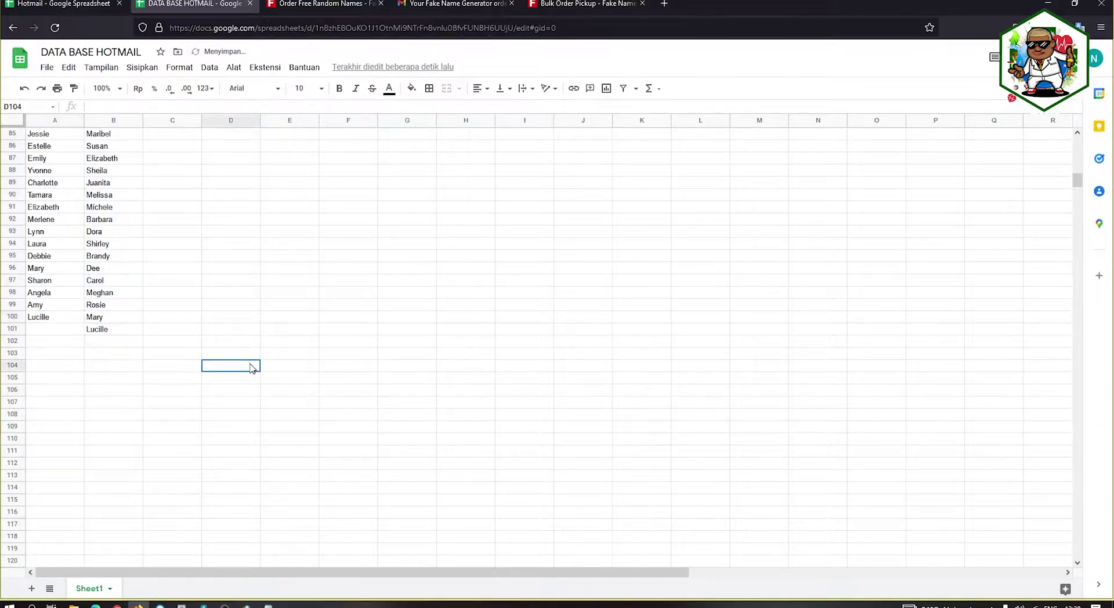
{"action": "left_click", "coordinate": [128, 329]}
{"action": "key", "text": "Delete"}
- Enter the starting number 967 in cell C1
{"action": "scroll", "coordinate": [147, 290], "scroll_direction": "up", "scroll_amount": 20}
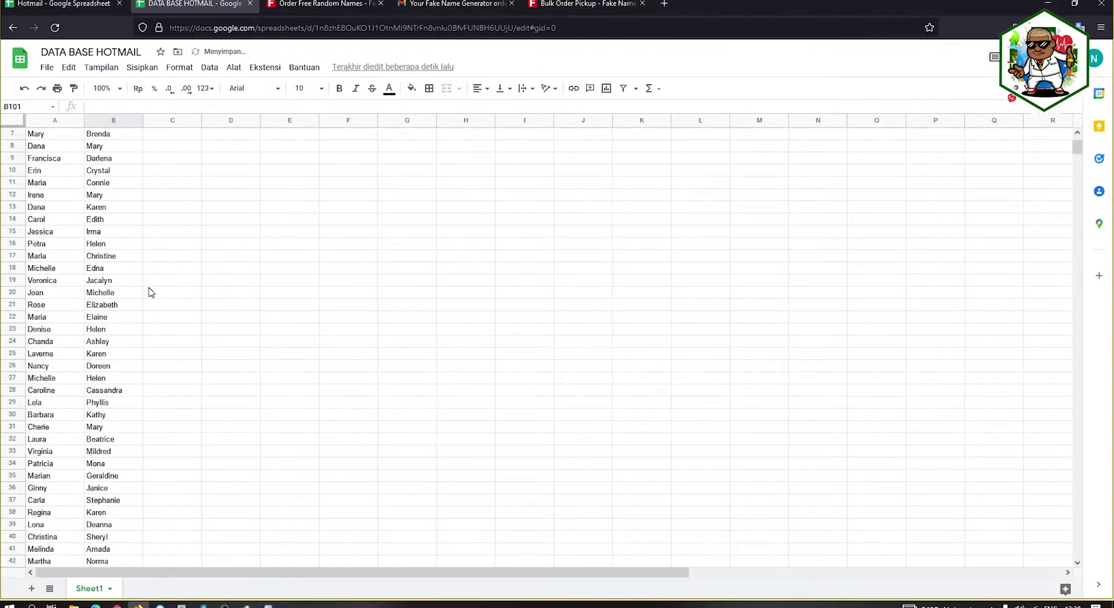
{"action": "left_click", "coordinate": [172, 134]}
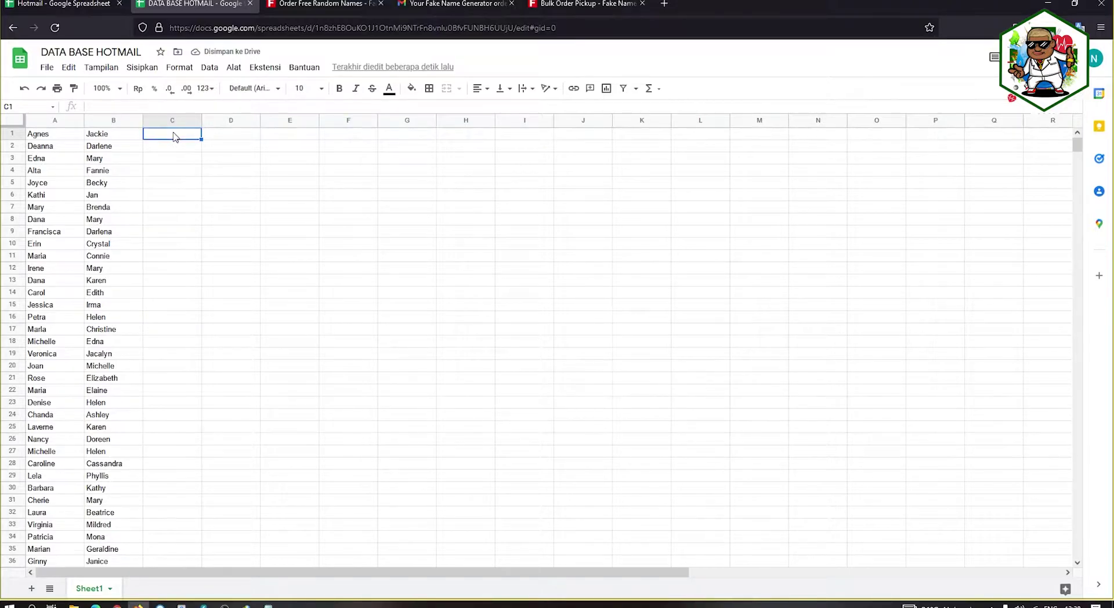
{"action": "left_click", "coordinate": [126, 137]}
{"action": "left_click", "coordinate": [167, 137]}
{"action": "type", "text": "9"}
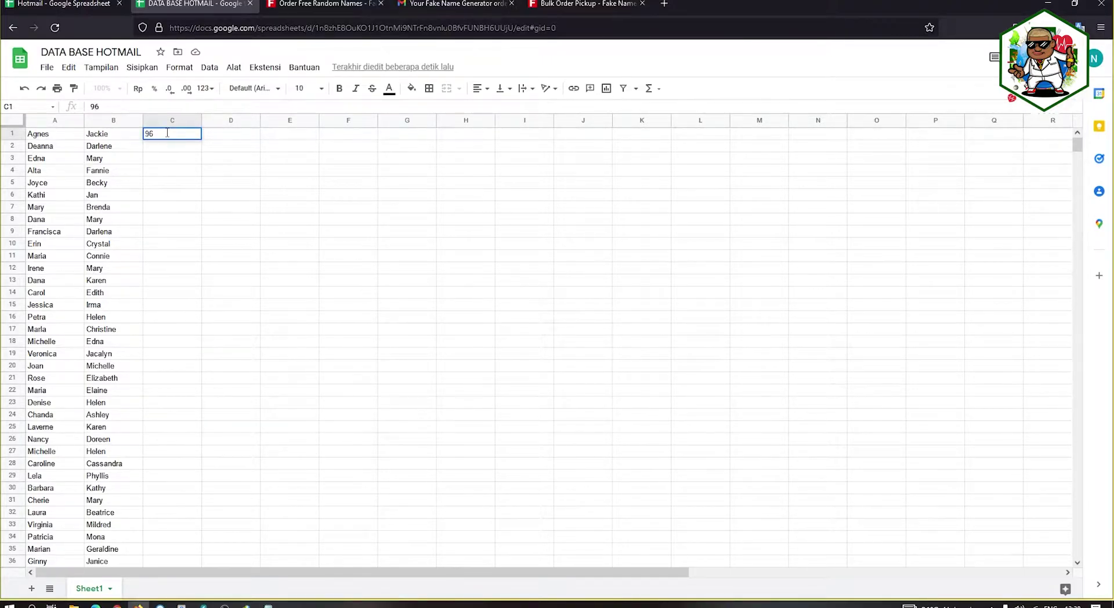
{"action": "type", "text": "67"}
{"action": "key", "text": "Return"}
- Fill column C from C1 down to row 100 with consecutive numbers from 967 to 1066
{"action": "left_click", "coordinate": [192, 136]}
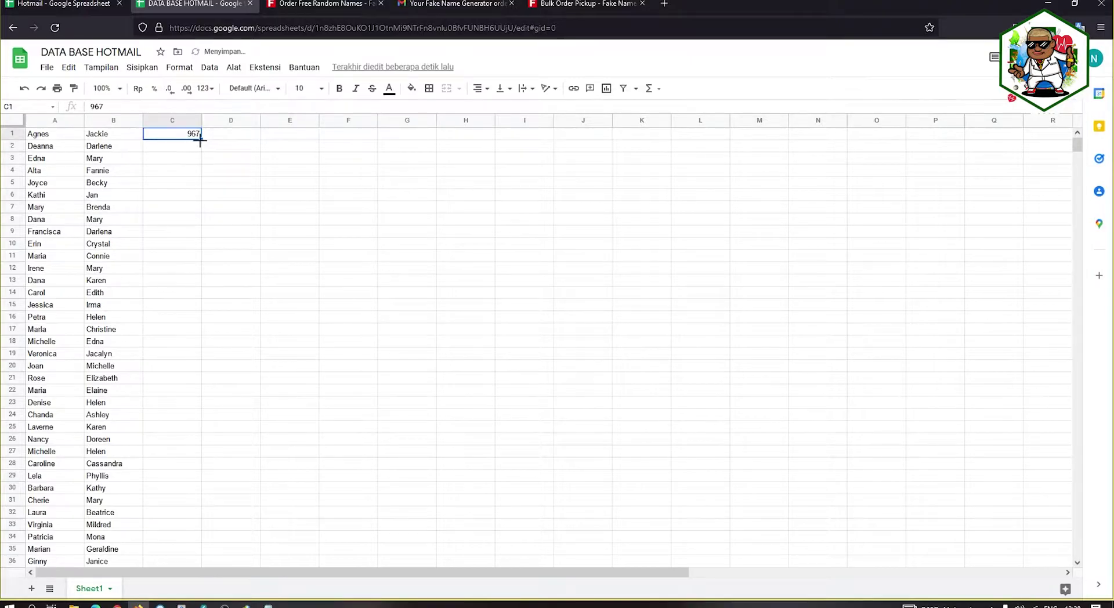
{"action": "left_click_drag", "start_coordinate": [206, 157], "coordinate": [200, 153]}
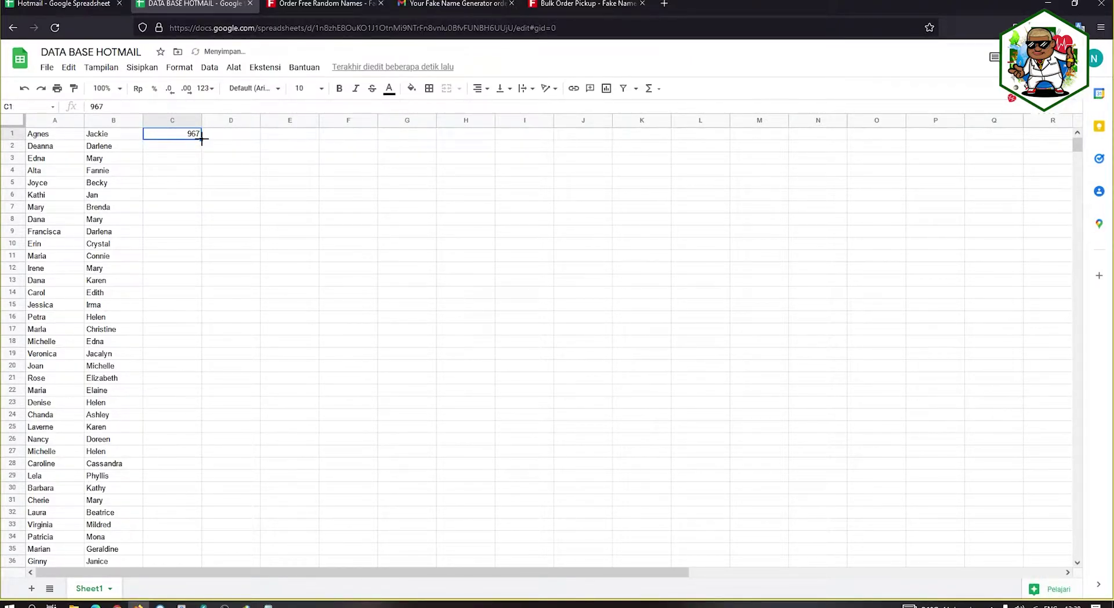
{"action": "left_click_drag", "start_coordinate": [204, 157], "coordinate": [181, 273]}
{"action": "scroll", "coordinate": [214, 302], "scroll_direction": "up", "scroll_amount": 10}
{"action": "scroll", "coordinate": [214, 302], "scroll_direction": "up", "scroll_amount": 13}
{"action": "left_click", "coordinate": [169, 174]}
- Enter =CONCATENATE(A1;B1;C1) in cell D1 and accept the suggested autofill for the rest of column D
{"action": "left_click", "coordinate": [232, 137]}
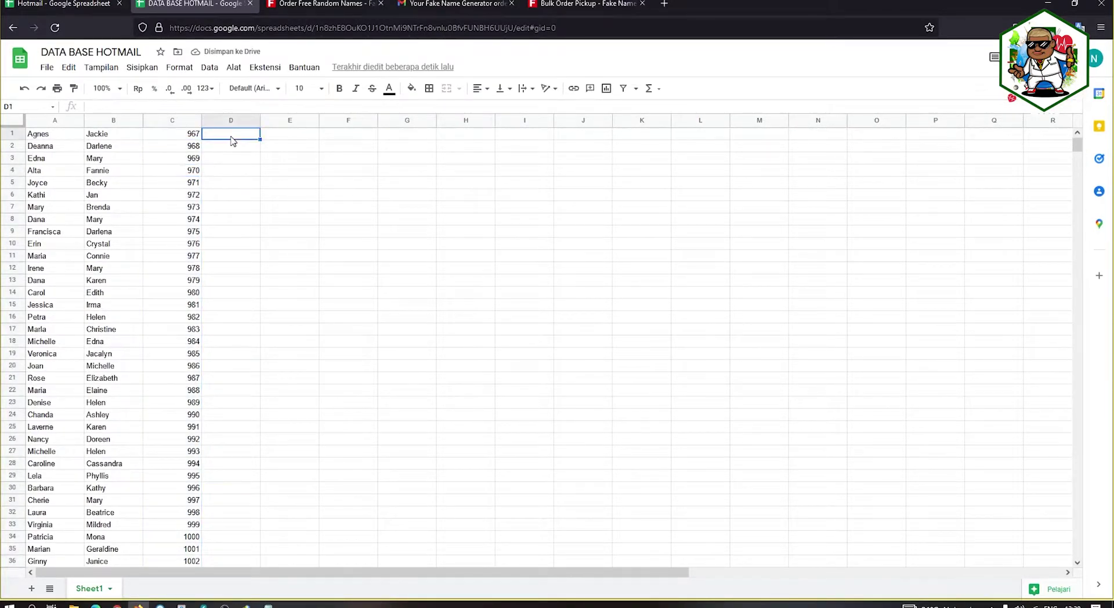
{"action": "left_click", "coordinate": [55, 137]}
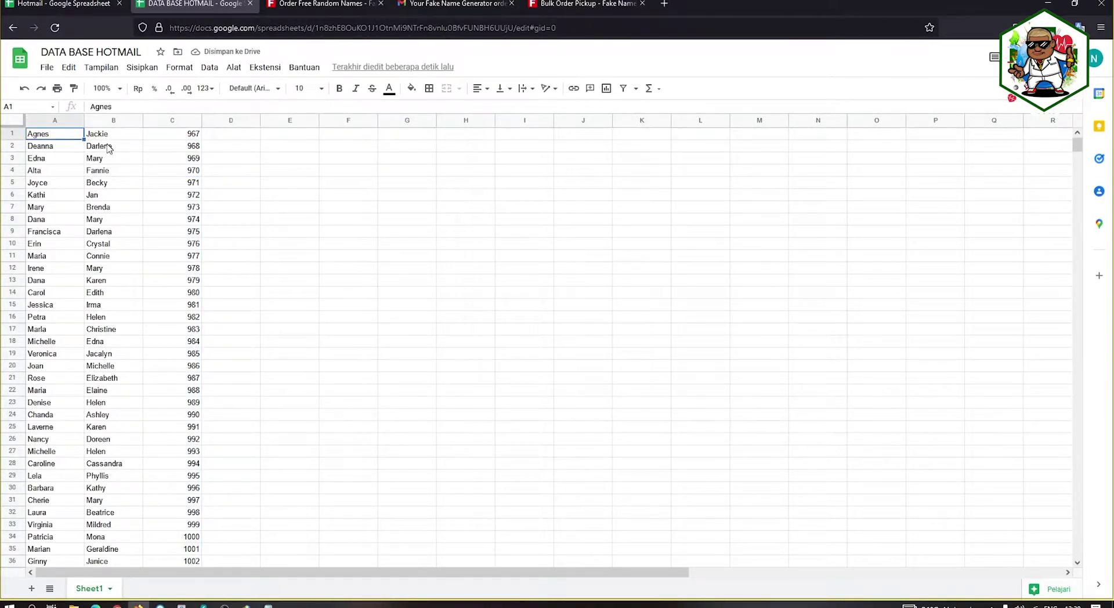
{"action": "left_click", "coordinate": [112, 140]}
{"action": "left_click", "coordinate": [174, 137]}
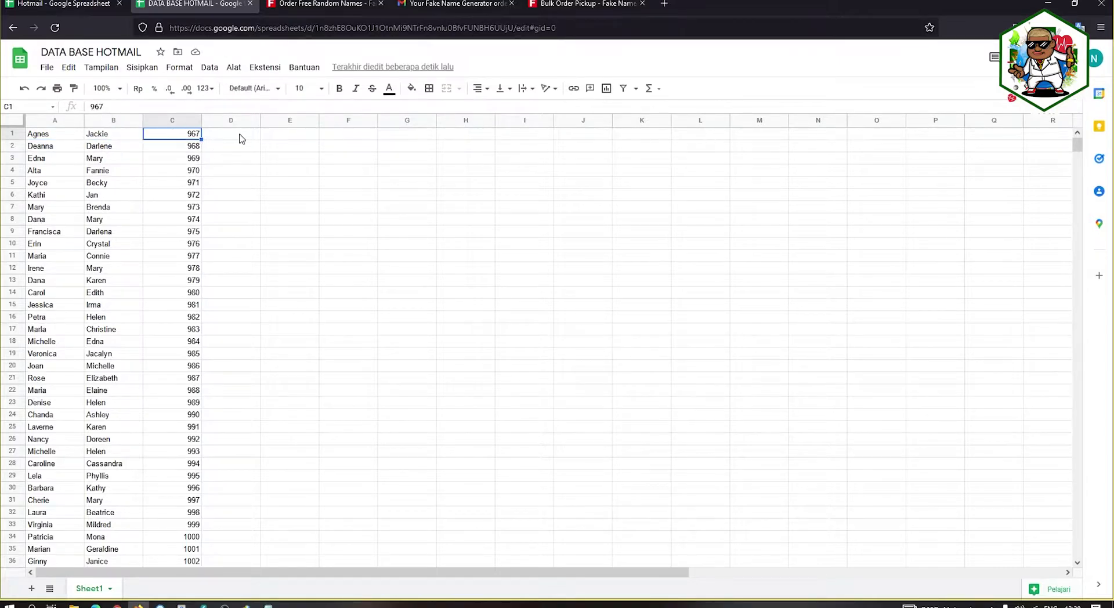
{"action": "left_click", "coordinate": [242, 139]}
{"action": "type", "text": "="}
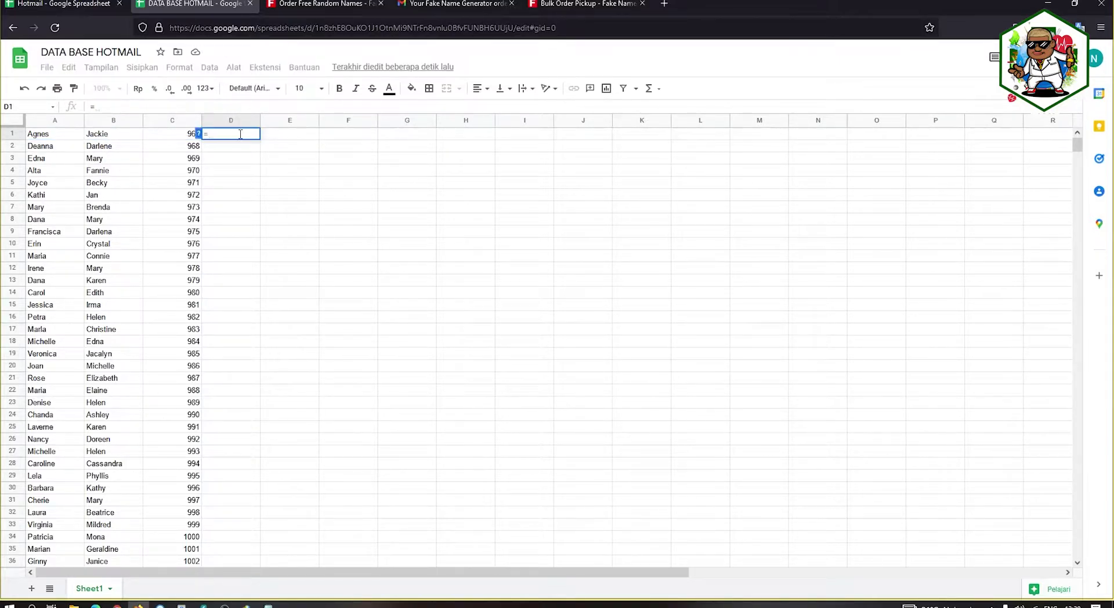
{"action": "type", "text": "con"}
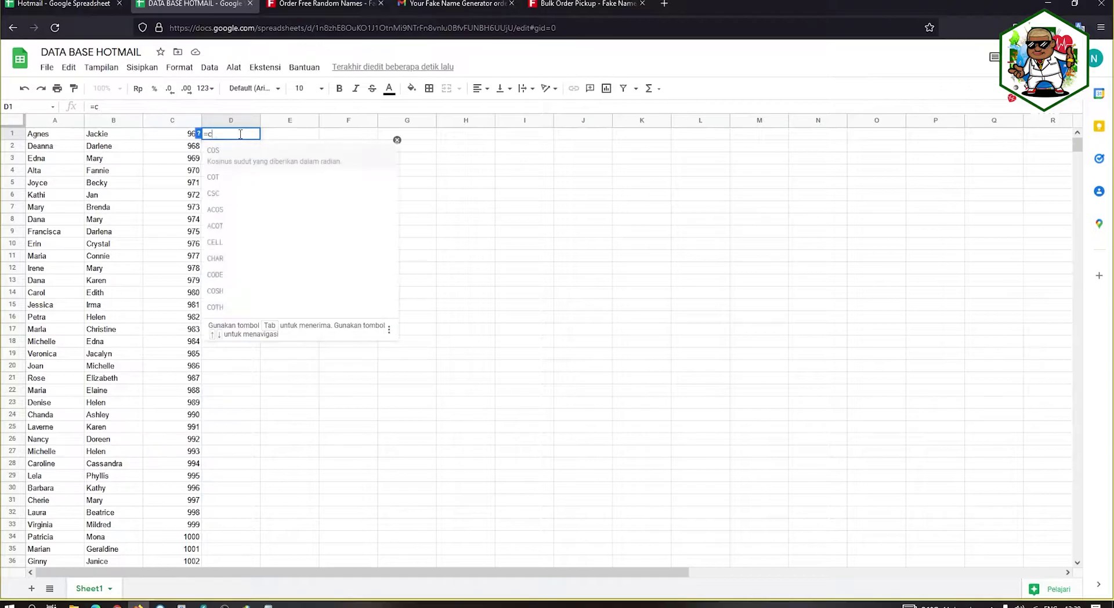
{"action": "left_click", "coordinate": [247, 210]}
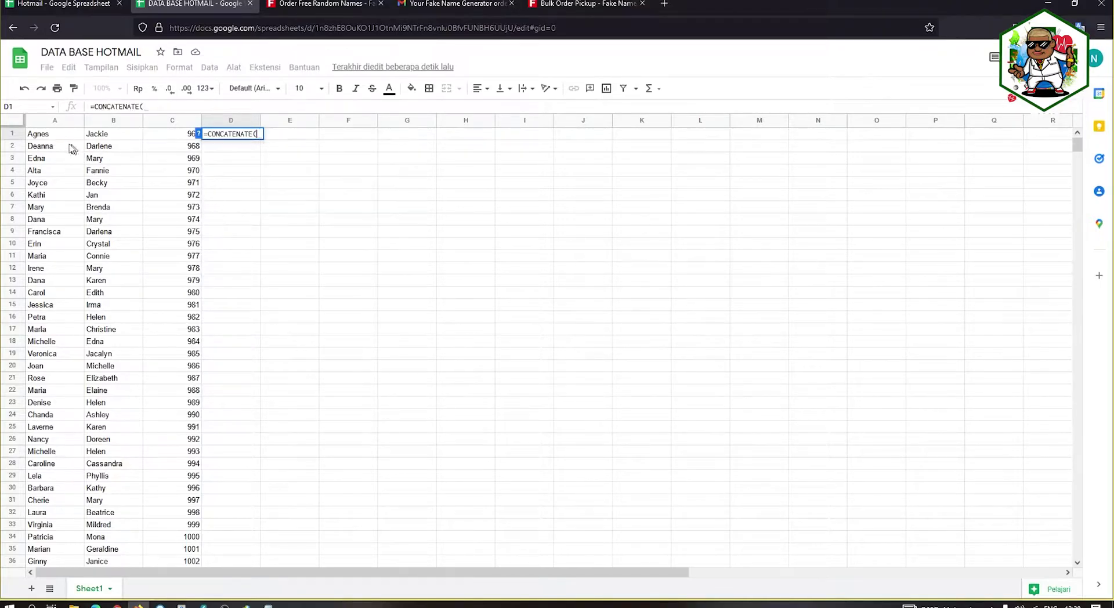
{"action": "left_click", "coordinate": [47, 137]}
{"action": "type", "text": ";"}
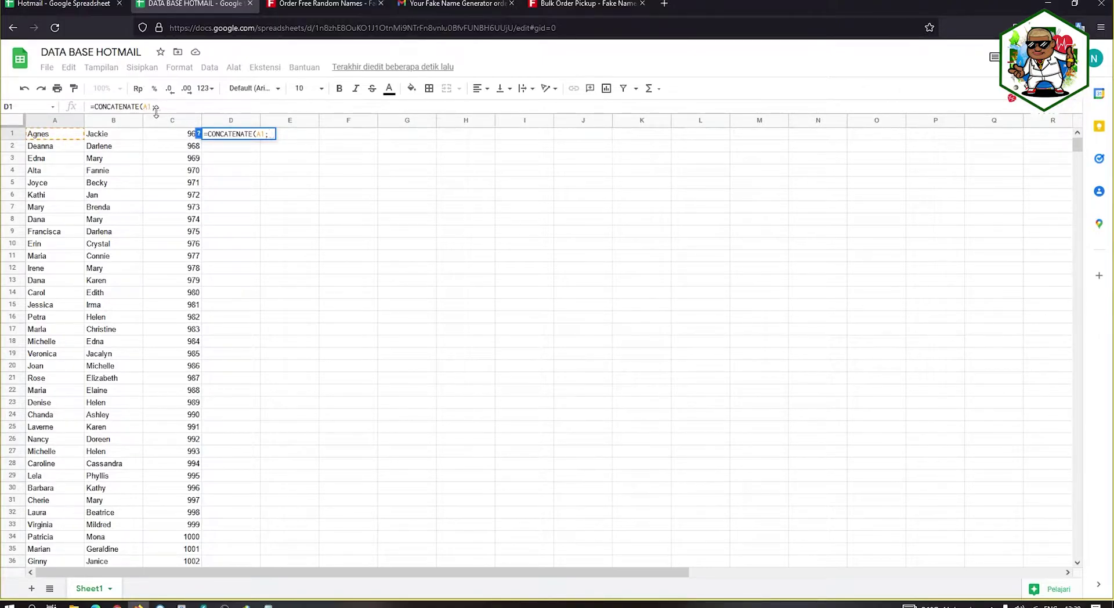
{"action": "left_click", "coordinate": [116, 138]}
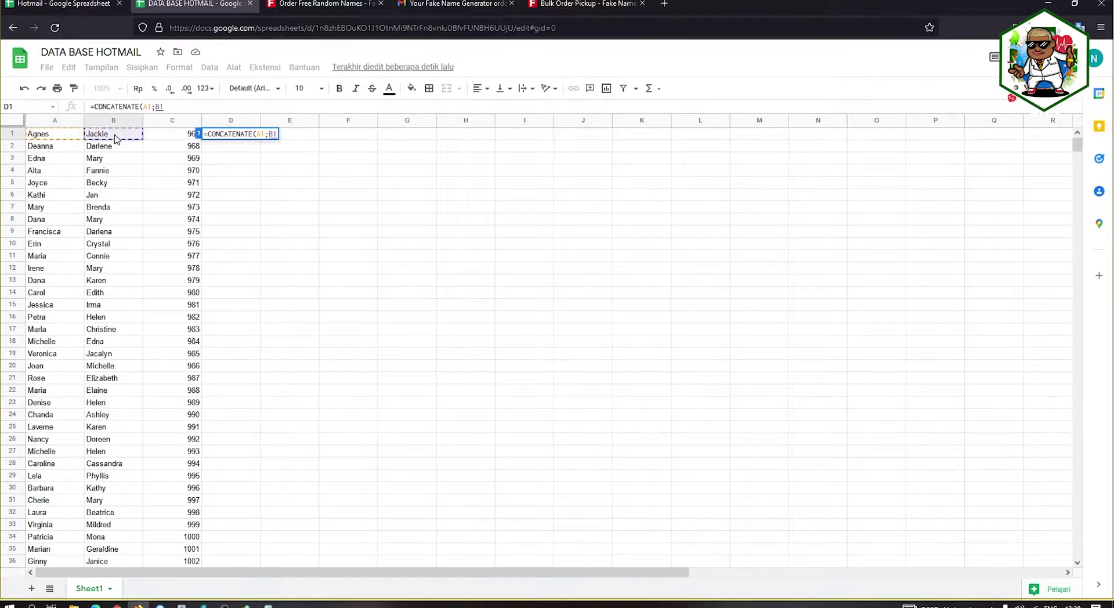
{"action": "type", "text": ";"}
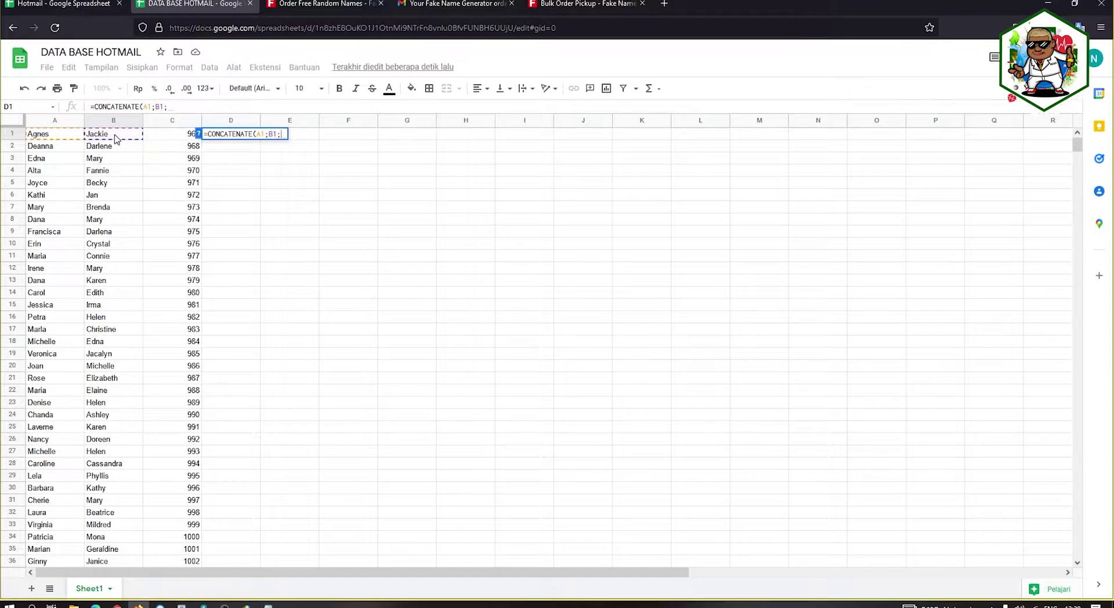
{"action": "left_click", "coordinate": [174, 137]}
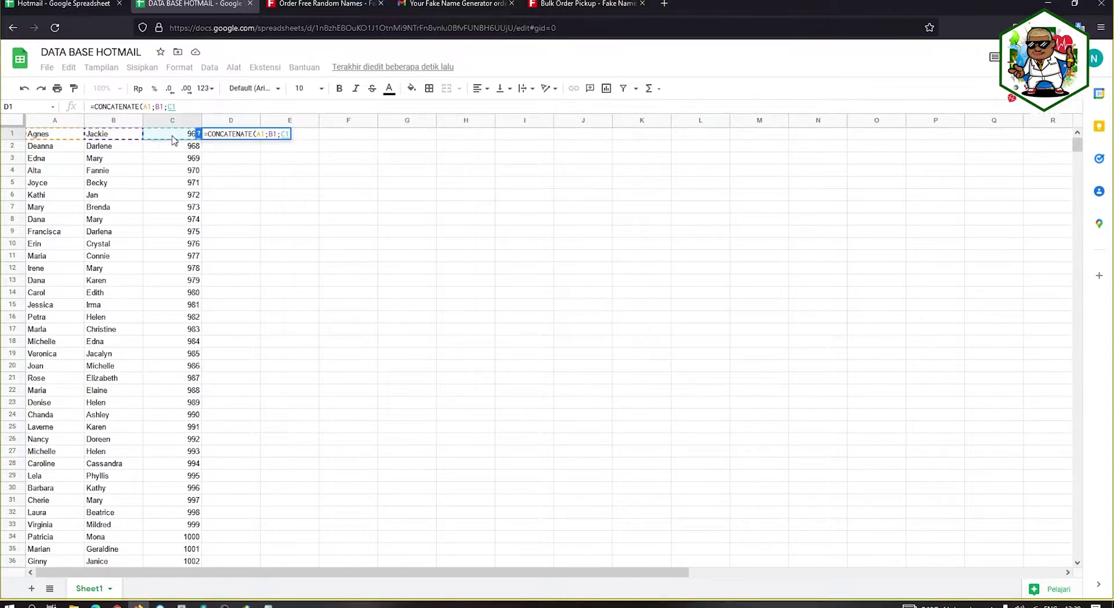
{"action": "key", "text": "Return"}
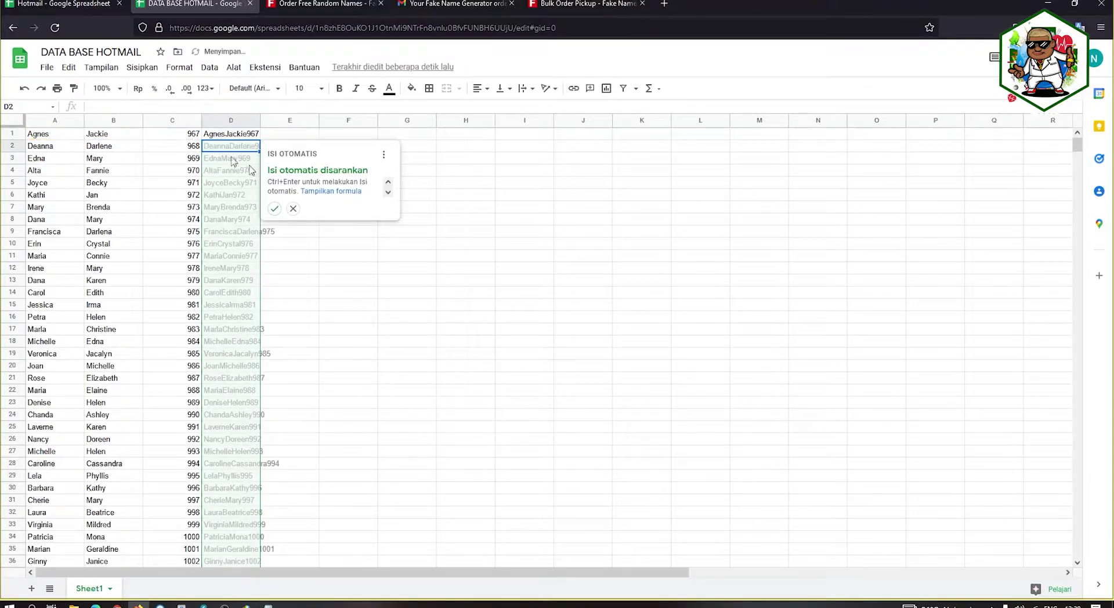
{"action": "left_click", "coordinate": [270, 207]}
- Copy the combined usernames in D1:D100, clear that range, and paste them as values only over column C starting at C1
{"action": "left_click_drag", "start_coordinate": [230, 135], "coordinate": [249, 472]}
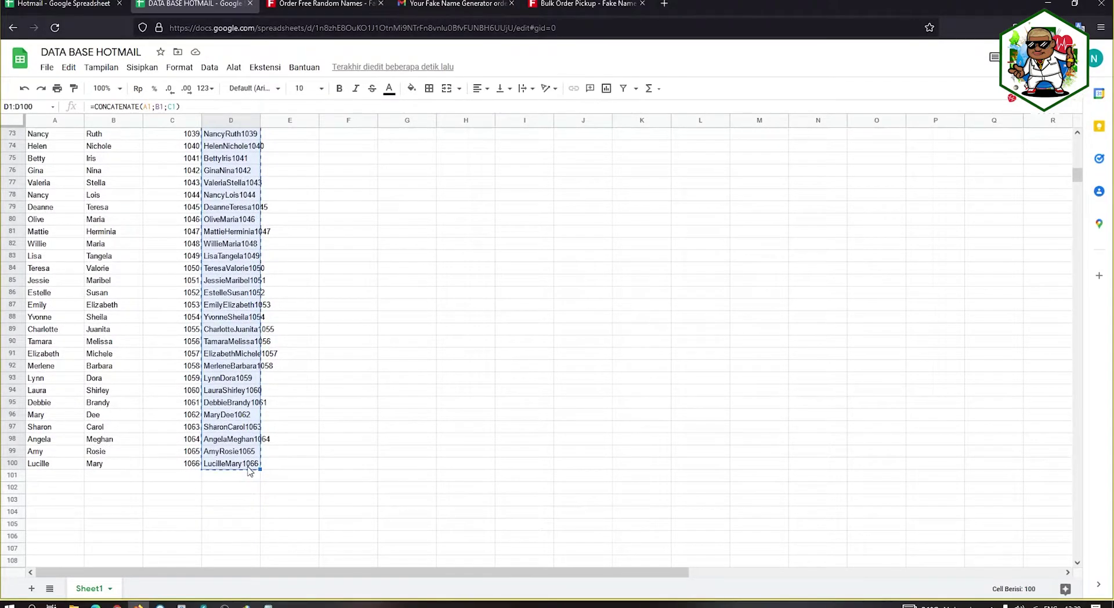
{"action": "key", "text": "Delete"}
{"action": "scroll", "coordinate": [232, 458], "scroll_direction": "up", "scroll_amount": 15}
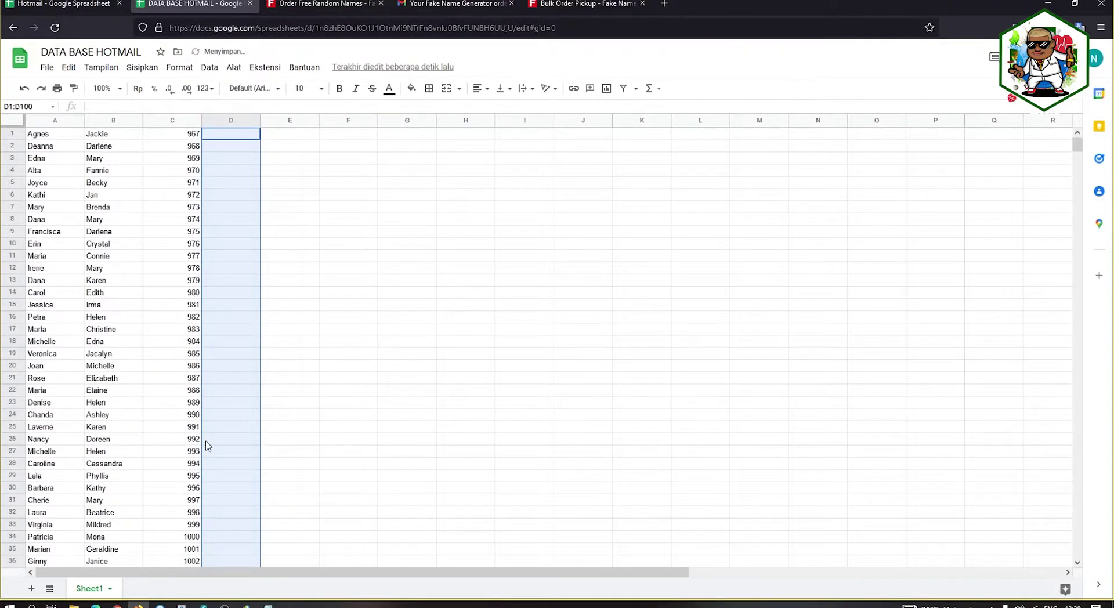
{"action": "left_click", "coordinate": [187, 135]}
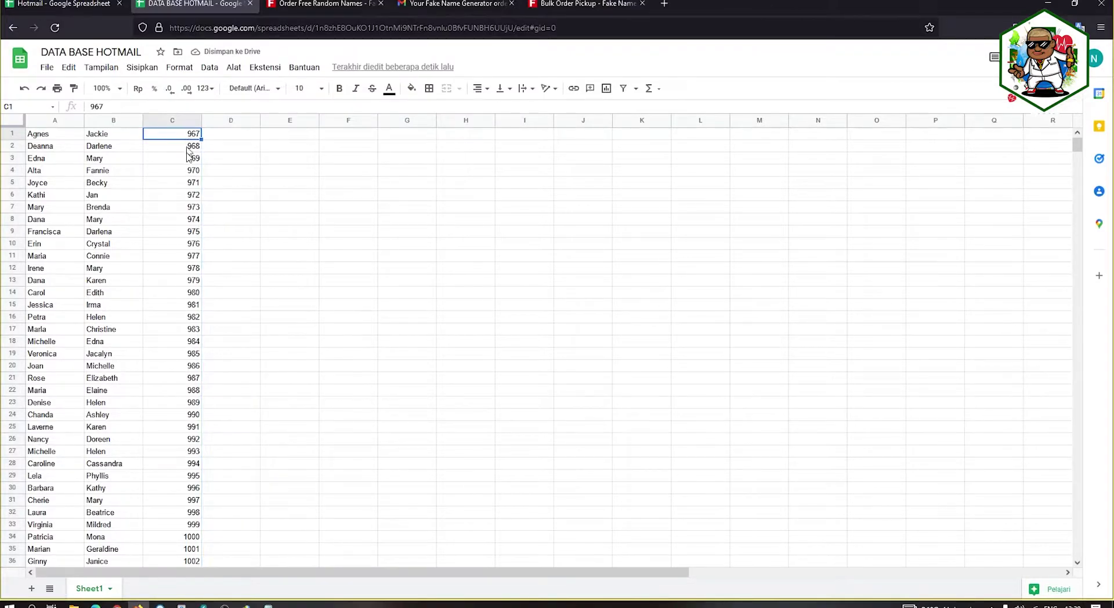
{"action": "right_click", "coordinate": [174, 141]}
{"action": "mouse_move", "coordinate": [217, 208]}
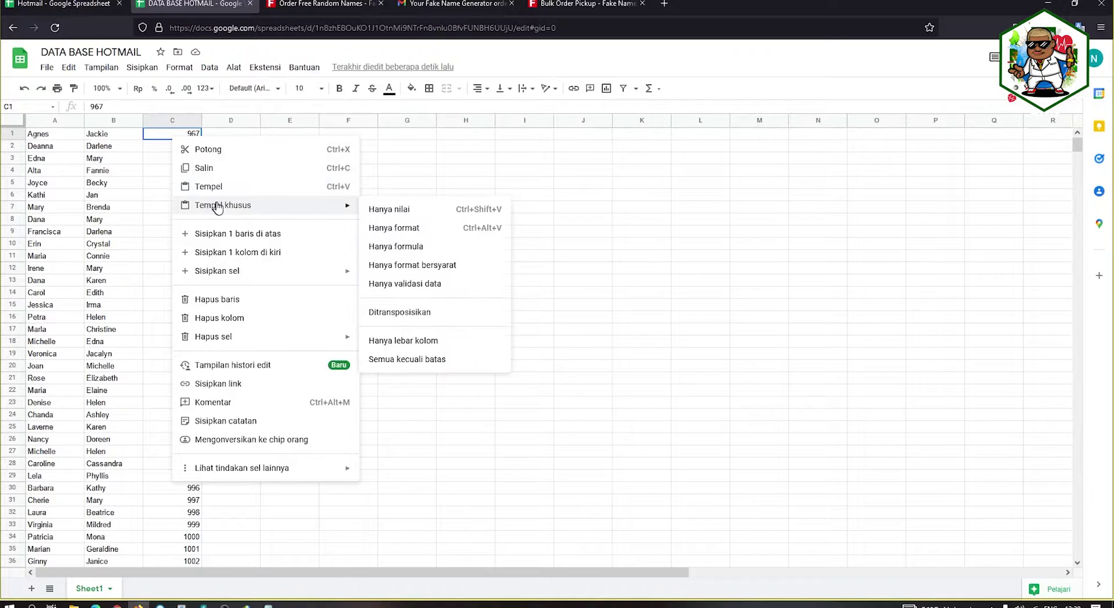
{"action": "left_click", "coordinate": [389, 209]}
{"action": "left_click", "coordinate": [174, 170]}
{"action": "left_click", "coordinate": [172, 145]}
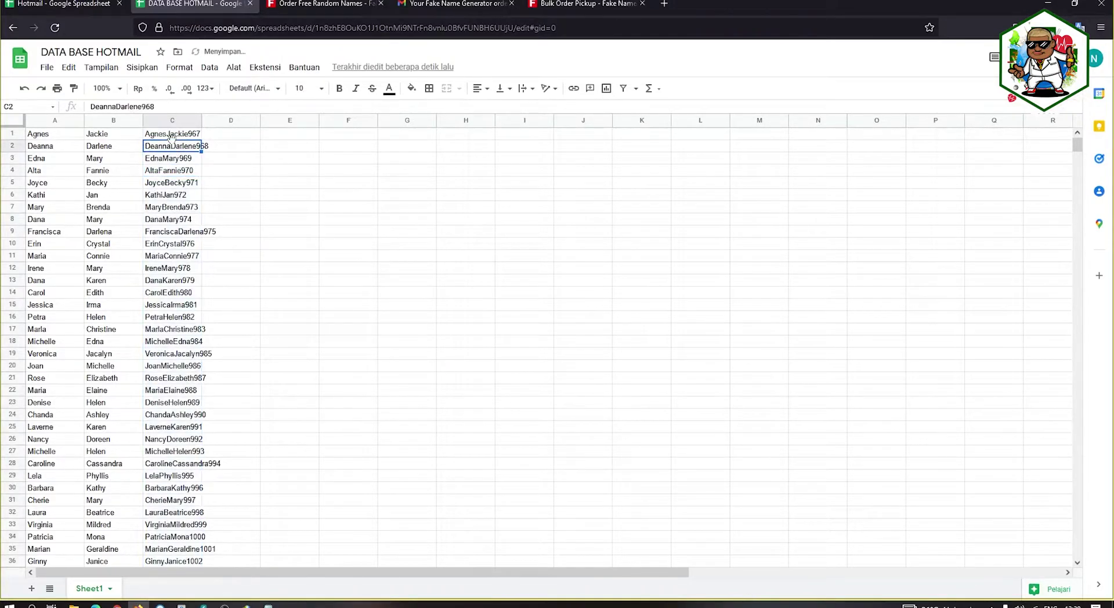
{"action": "left_click", "coordinate": [172, 161]}
{"action": "left_click", "coordinate": [170, 194]}
{"action": "left_click", "coordinate": [165, 222]}
{"action": "left_click", "coordinate": [168, 169]}
{"action": "left_click", "coordinate": [167, 135]}
{"action": "left_click", "coordinate": [226, 138]}
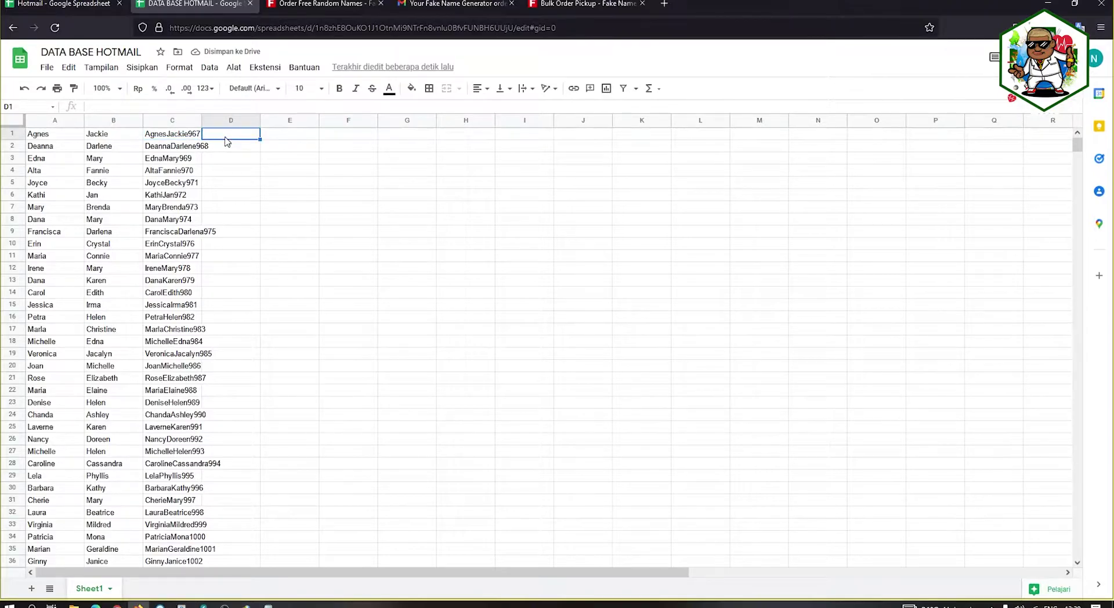
{"action": "type", "text": "@"}
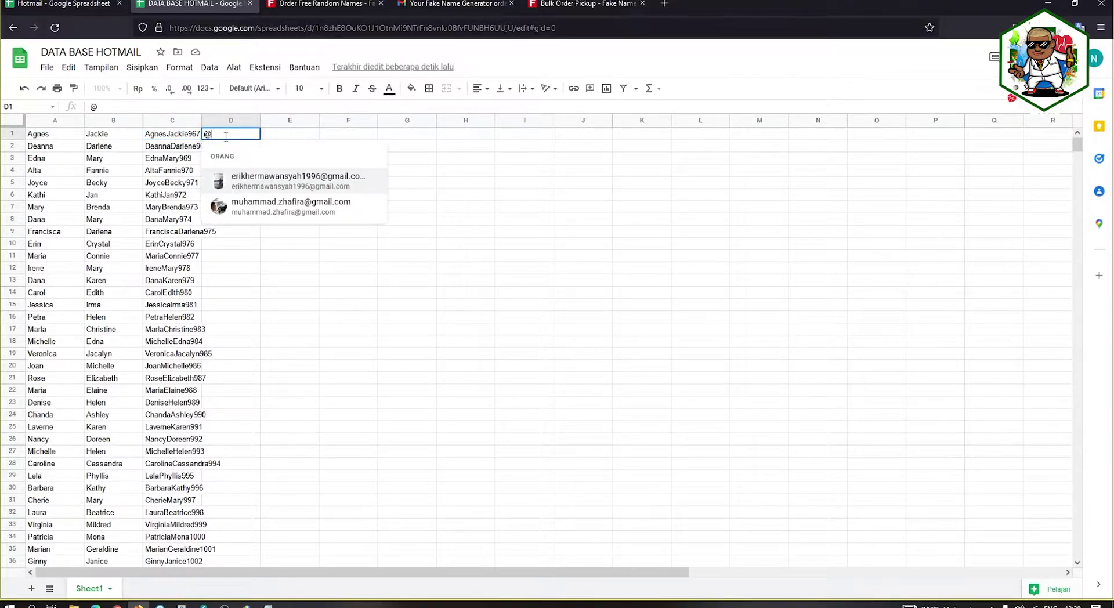
{"action": "type", "text": "hotmail.com"}
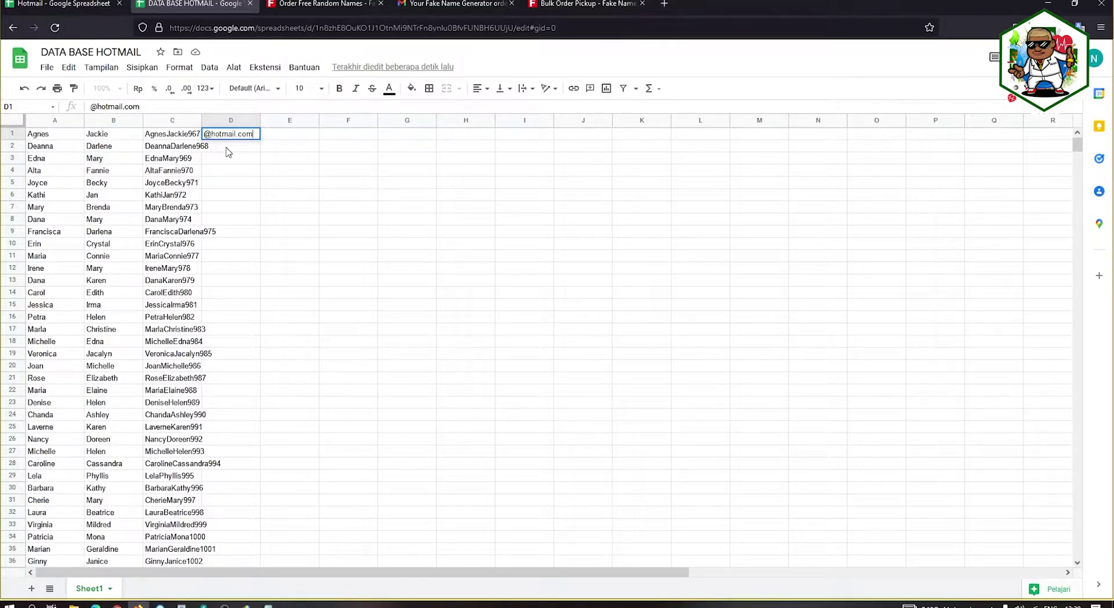
{"action": "key", "text": "Return"}
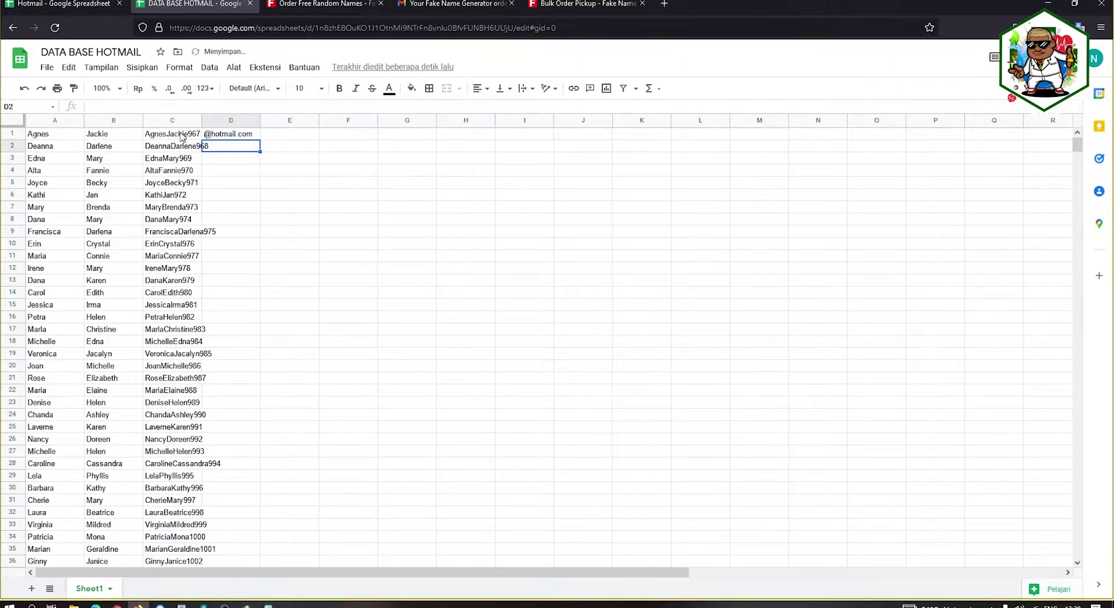
{"action": "left_click", "coordinate": [215, 137]}
{"action": "left_click_drag", "start_coordinate": [260, 139], "coordinate": [267, 363]}
{"action": "scroll", "coordinate": [334, 308], "scroll_direction": "up", "scroll_amount": 15}
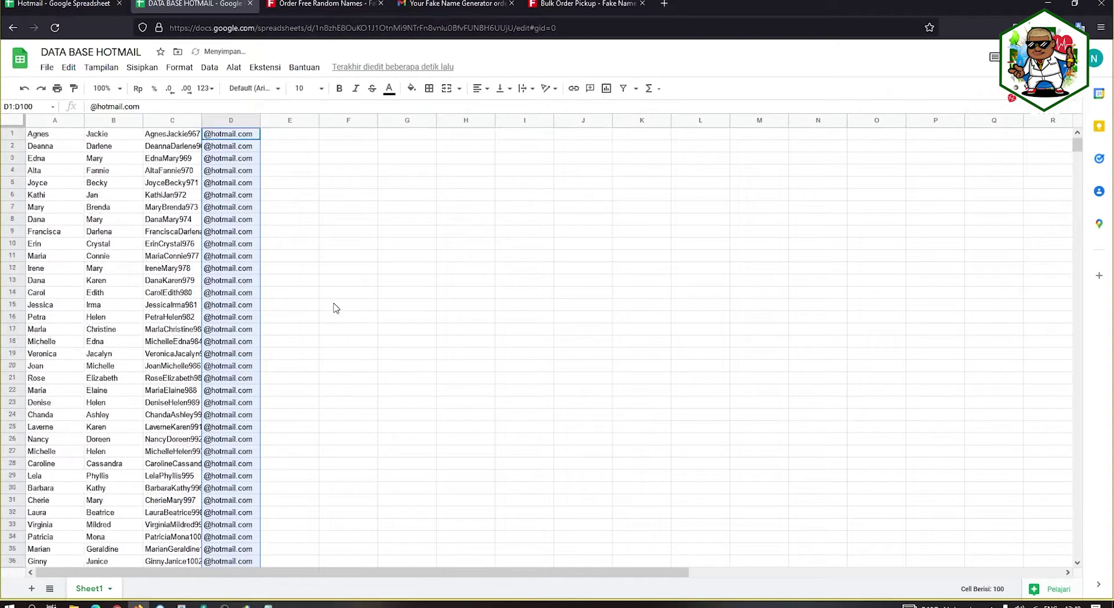
- Enter =CONCATENATE(C1;D1) in cell E1 and accept the suggested autofill for the rest of column E
{"action": "left_click", "coordinate": [284, 140]}
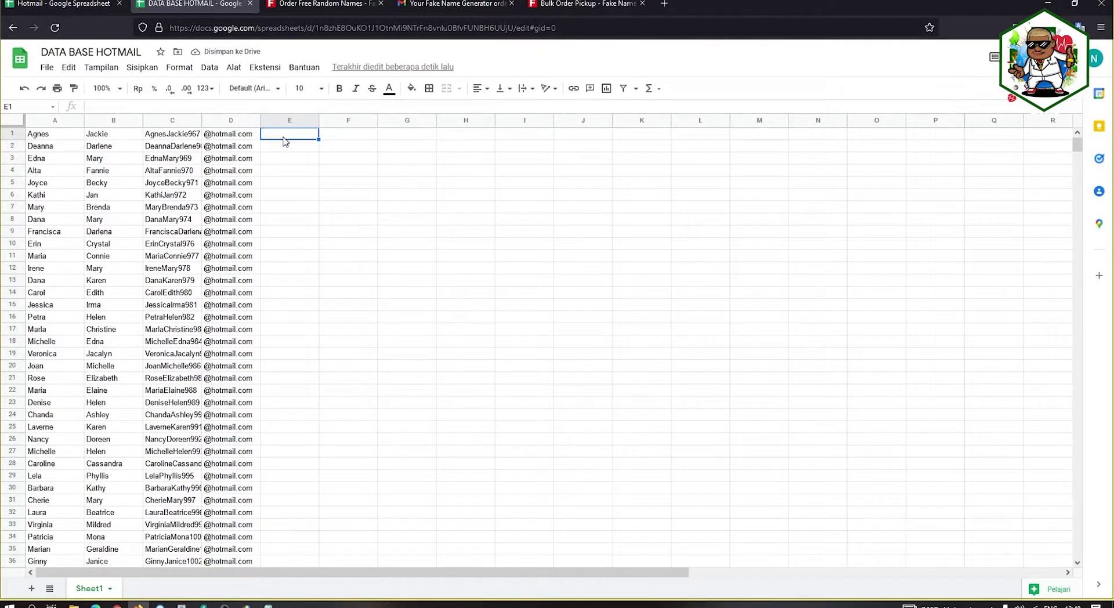
{"action": "type", "text": "=con"}
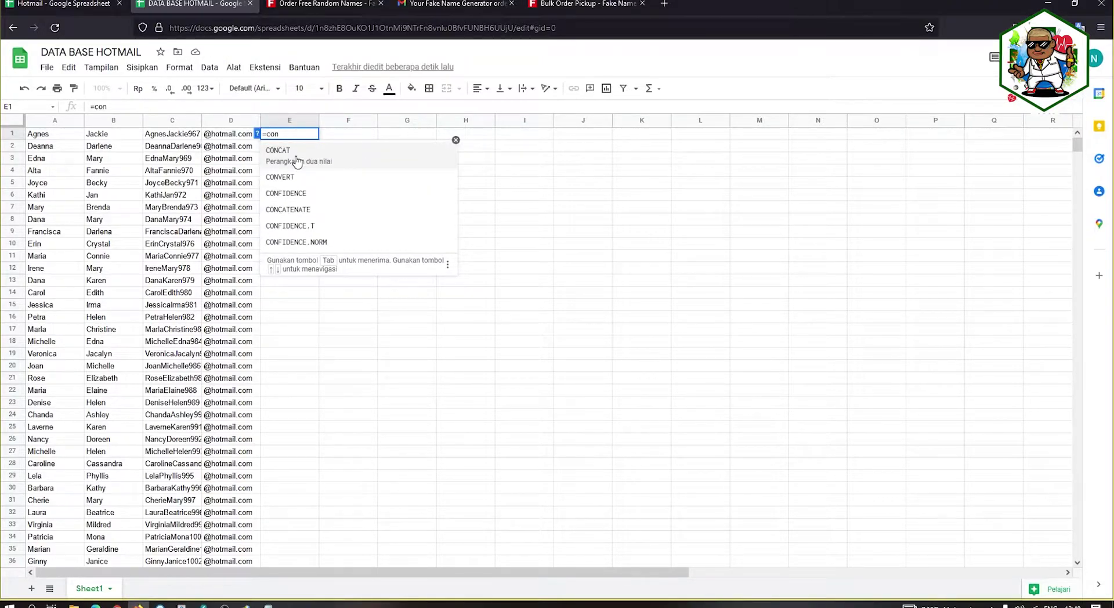
{"action": "left_click", "coordinate": [299, 191]}
{"action": "left_click", "coordinate": [167, 140]}
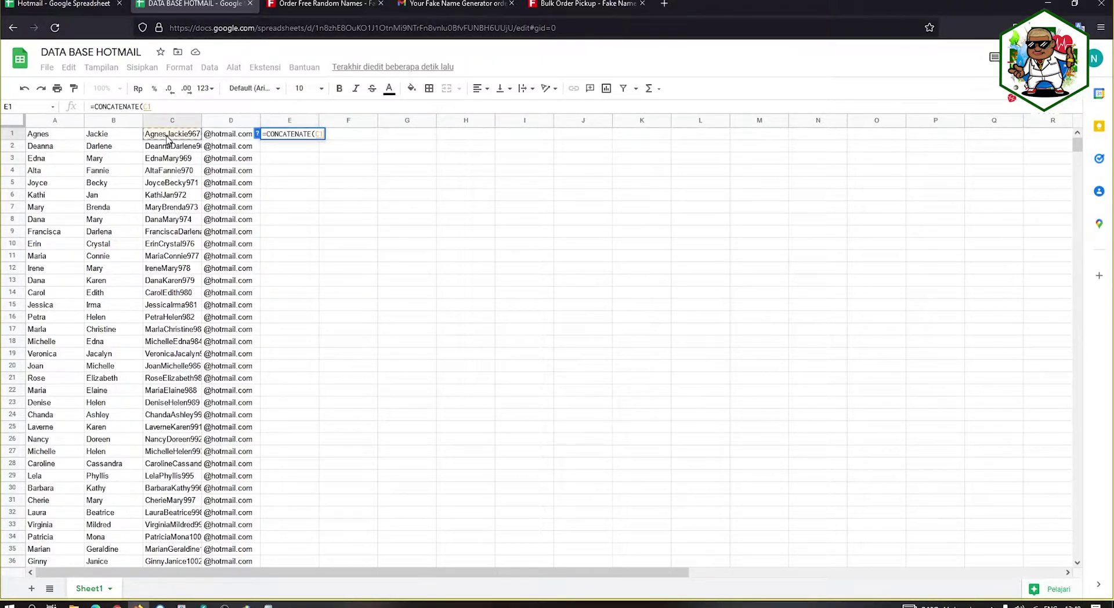
{"action": "type", "text": ";"}
{"action": "left_click", "coordinate": [224, 136]}
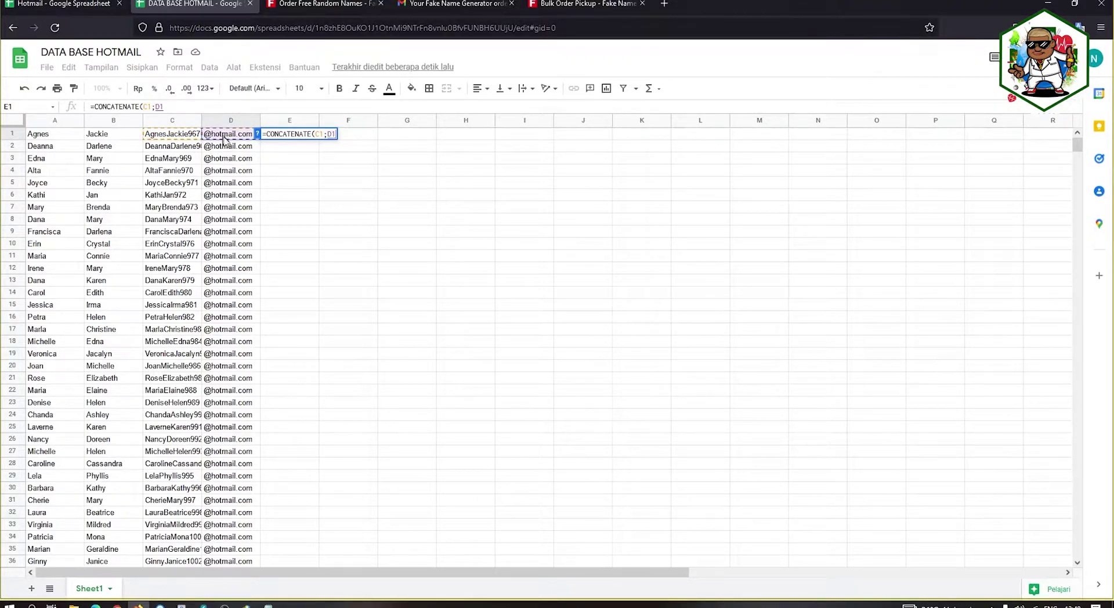
{"action": "key", "text": "Return"}
{"action": "left_click", "coordinate": [331, 210]}
- Copy the e-mail addresses in E1:E100, clear that range, and paste them as values only over column D from D1
{"action": "left_click", "coordinate": [288, 135]}
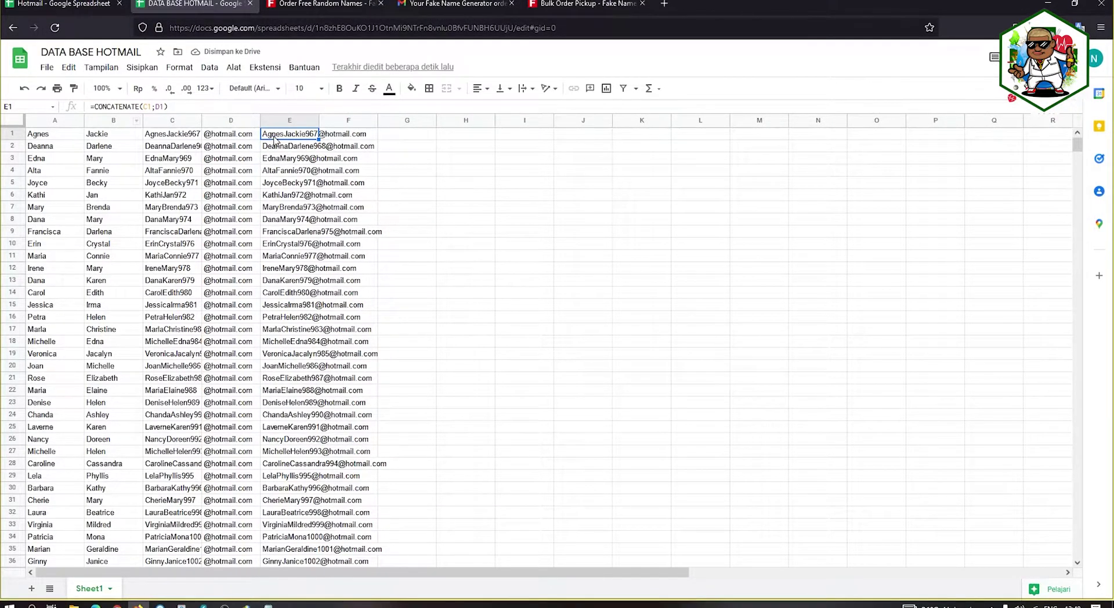
{"action": "left_click_drag", "start_coordinate": [276, 137], "coordinate": [289, 358]}
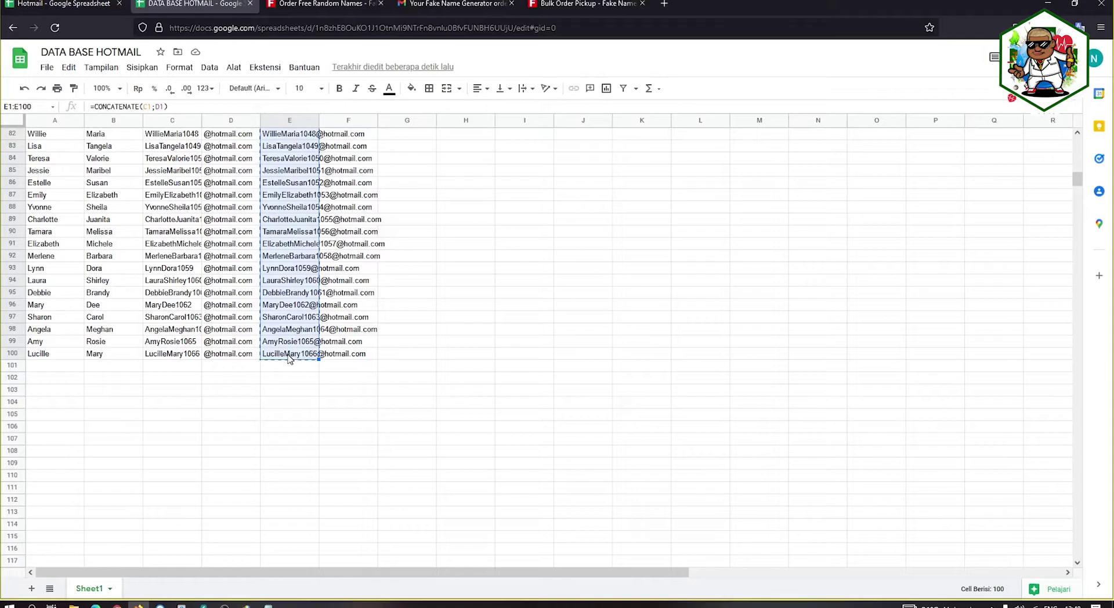
{"action": "key", "text": "Delete"}
{"action": "scroll", "coordinate": [284, 354], "scroll_direction": "up", "scroll_amount": 15}
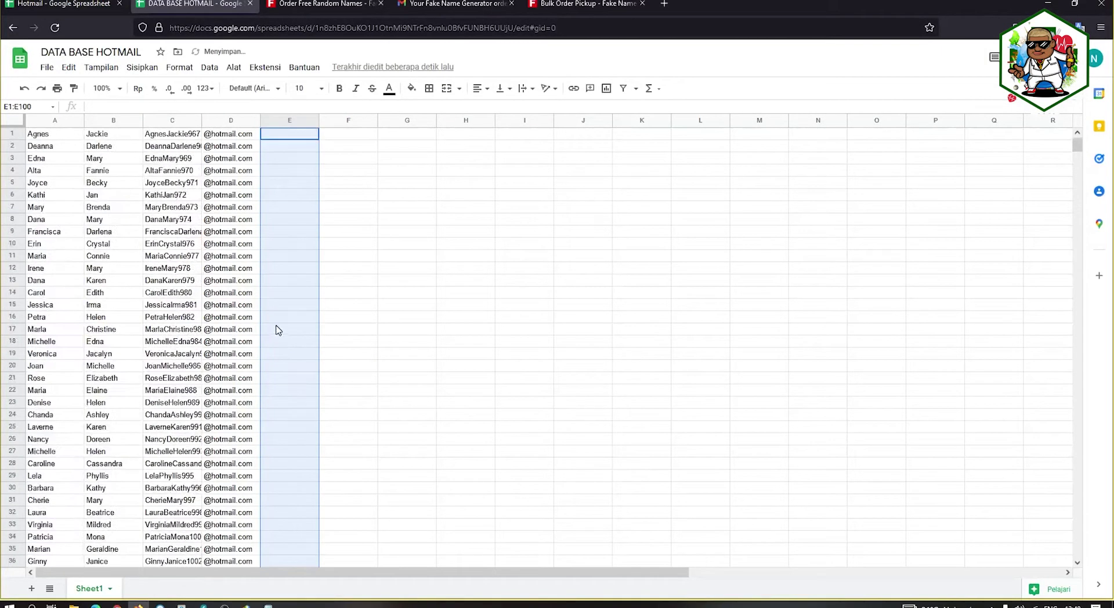
{"action": "left_click", "coordinate": [223, 134]}
{"action": "right_click", "coordinate": [223, 134]}
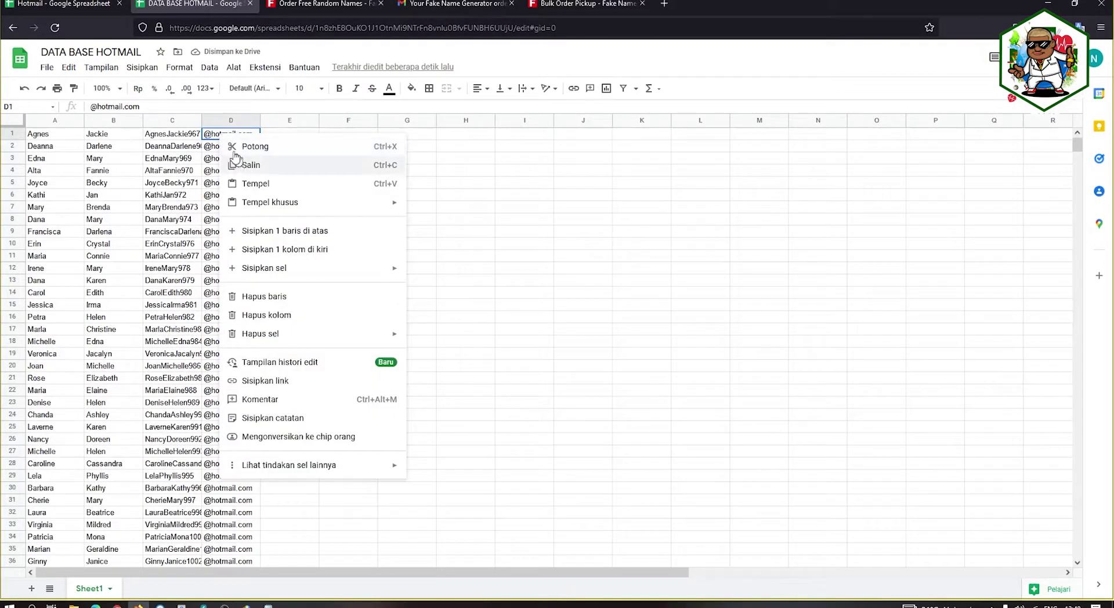
{"action": "mouse_move", "coordinate": [396, 203]}
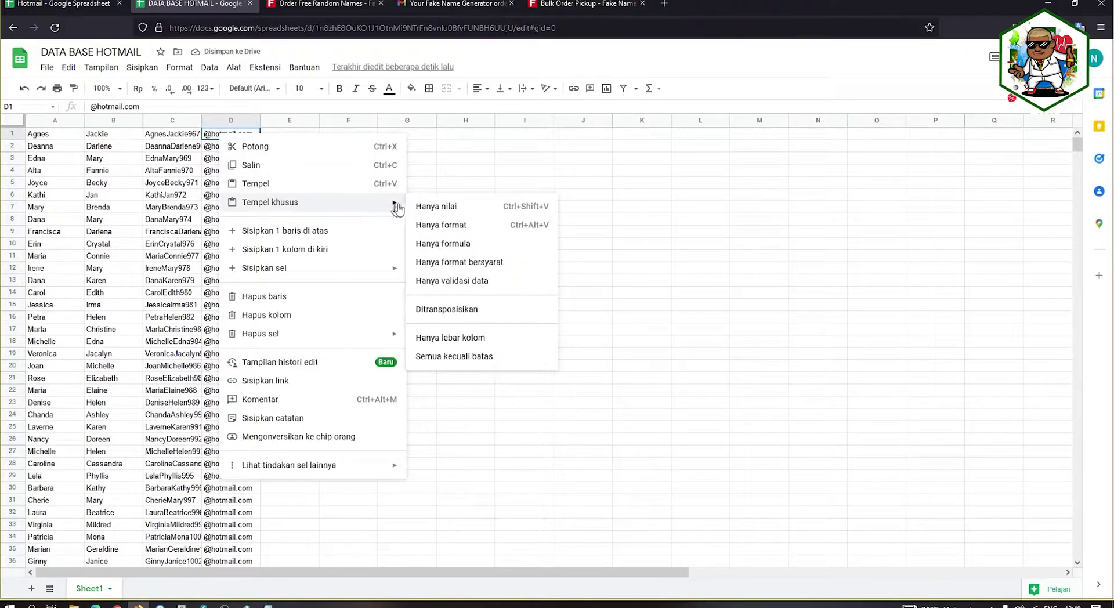
{"action": "left_click", "coordinate": [429, 209]}
{"action": "left_click", "coordinate": [230, 137]}
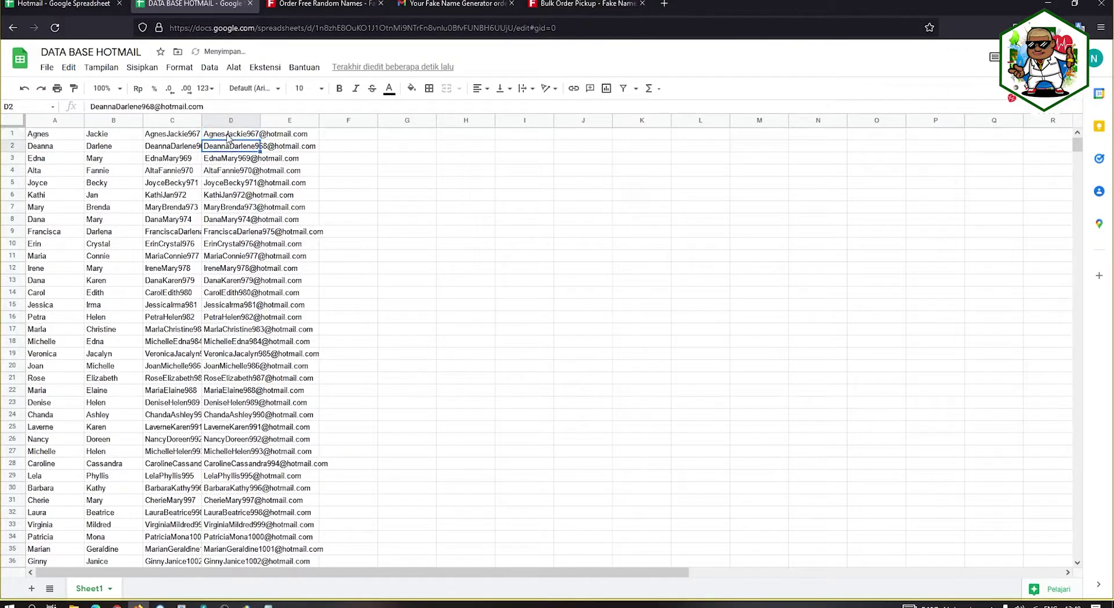
{"action": "left_click", "coordinate": [183, 137]}
{"action": "left_click", "coordinate": [118, 136]}
{"action": "left_click", "coordinate": [230, 138]}
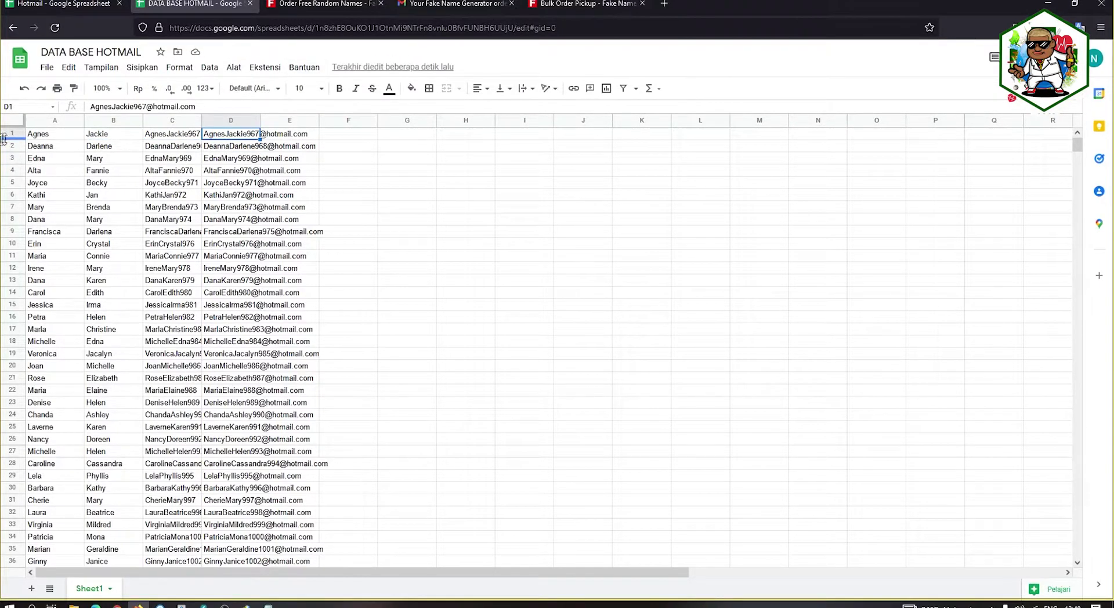
{"action": "left_click", "coordinate": [38, 138]}
- Reduce the spreadsheet browser from full screen, uncover the desktop behind it, and decline the Internet Download Manager integration prompt
{"action": "left_click", "coordinate": [1075, 3]}
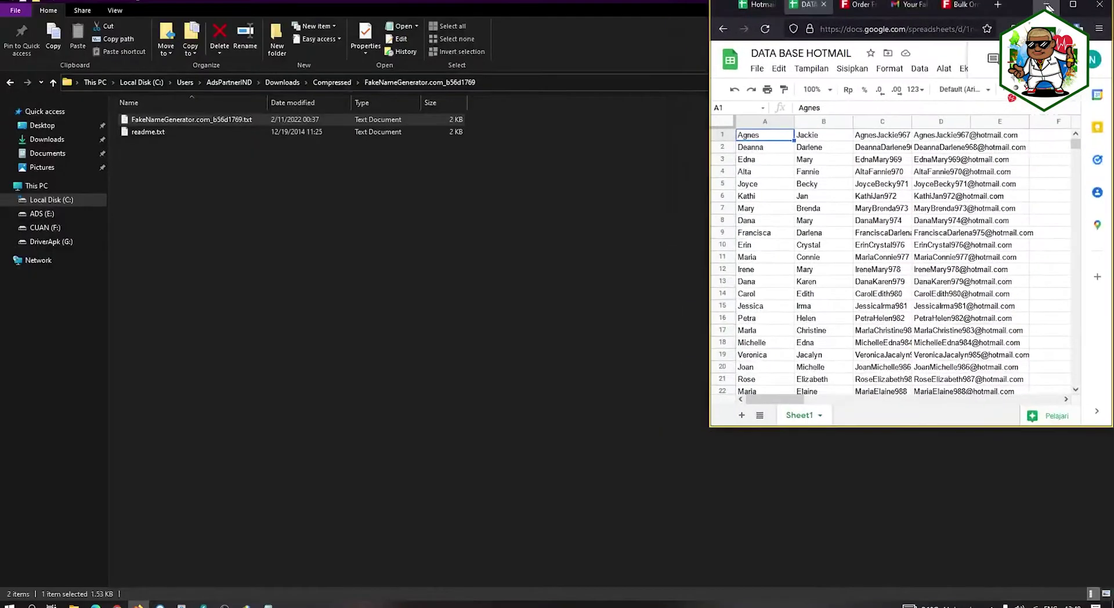
{"action": "key", "text": "alt+Tab"}
{"action": "left_click", "coordinate": [1048, 2]}
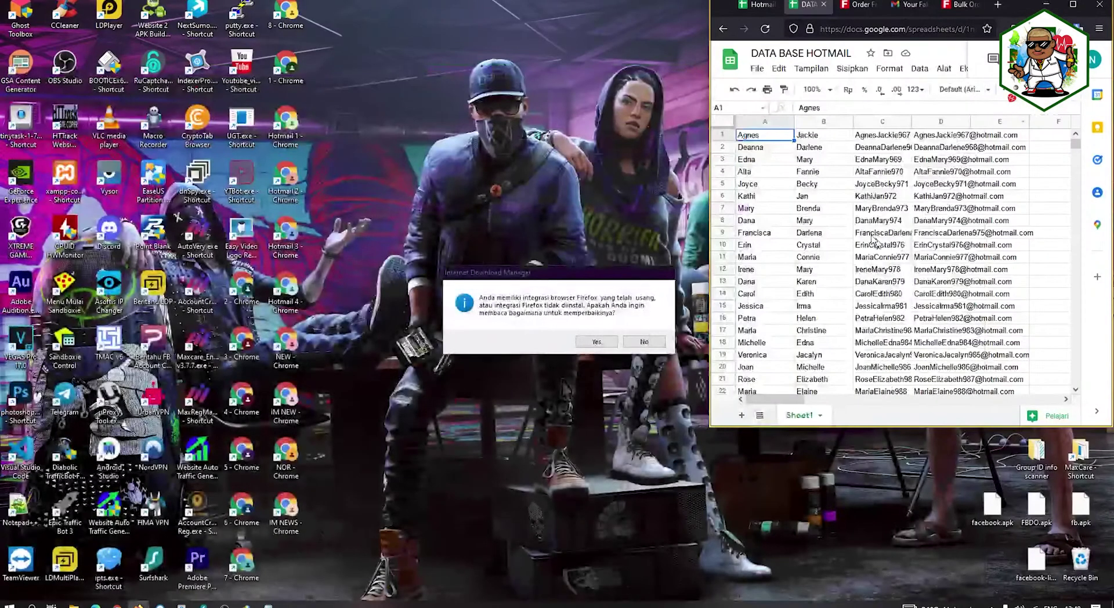
{"action": "left_click", "coordinate": [645, 342]}
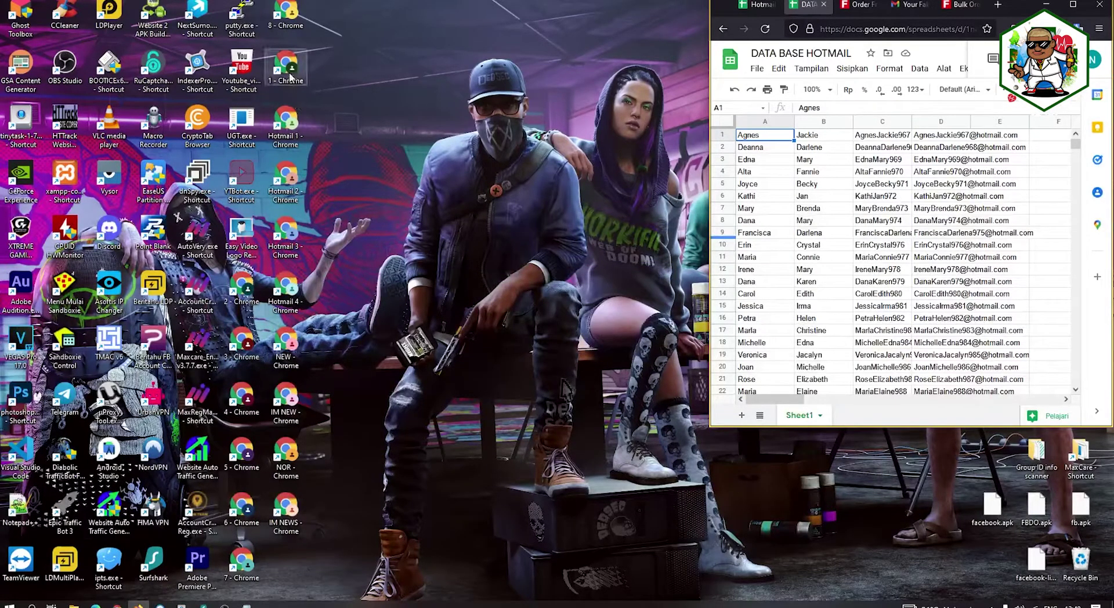
- Open the Hotmail 1 Chrome profile from the desktop, shrink its window and place it directly beside the spreadsheet window
{"action": "double_click", "coordinate": [285, 132]}
{"action": "left_click_drag", "start_coordinate": [670, 28], "coordinate": [242, 17]}
{"action": "left_click_drag", "start_coordinate": [462, 87], "coordinate": [304, 87]}
{"action": "left_click_drag", "start_coordinate": [131, 8], "coordinate": [588, 14]}
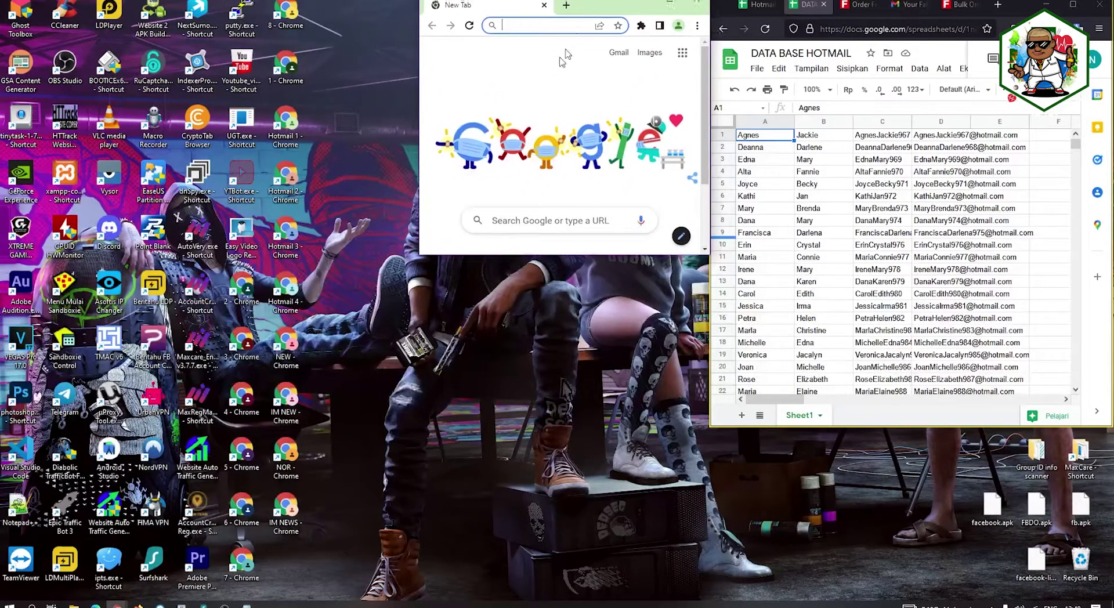
- Open the Hotmail 2 Chrome profile and place its window on the other side of the Hotmail 1 window
{"action": "left_click", "coordinate": [293, 185]}
{"action": "double_click", "coordinate": [293, 186]}
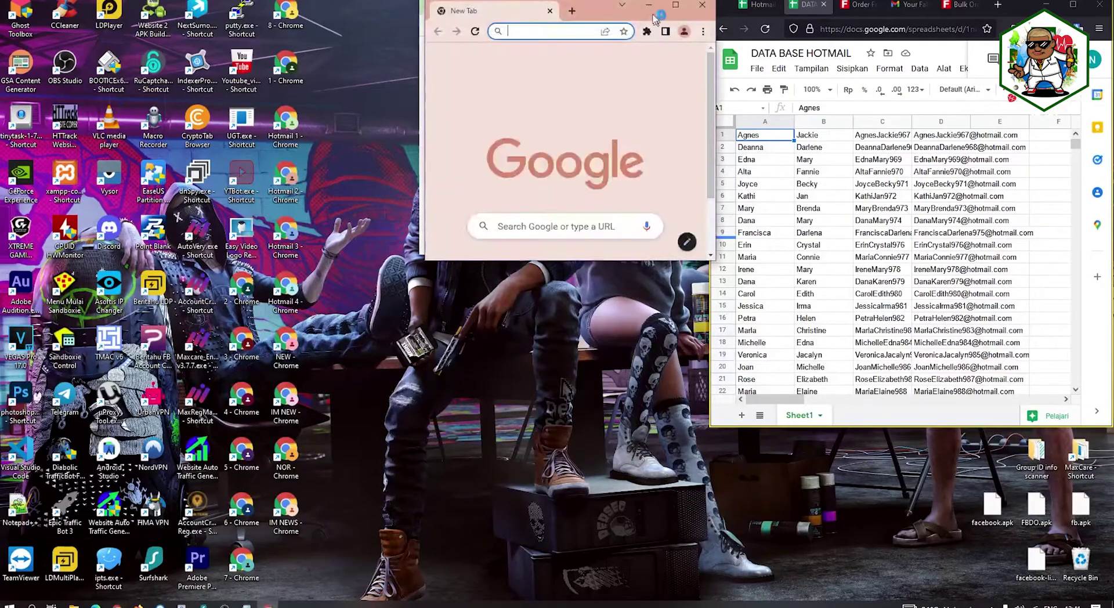
{"action": "left_click_drag", "start_coordinate": [592, 9], "coordinate": [301, 9]}
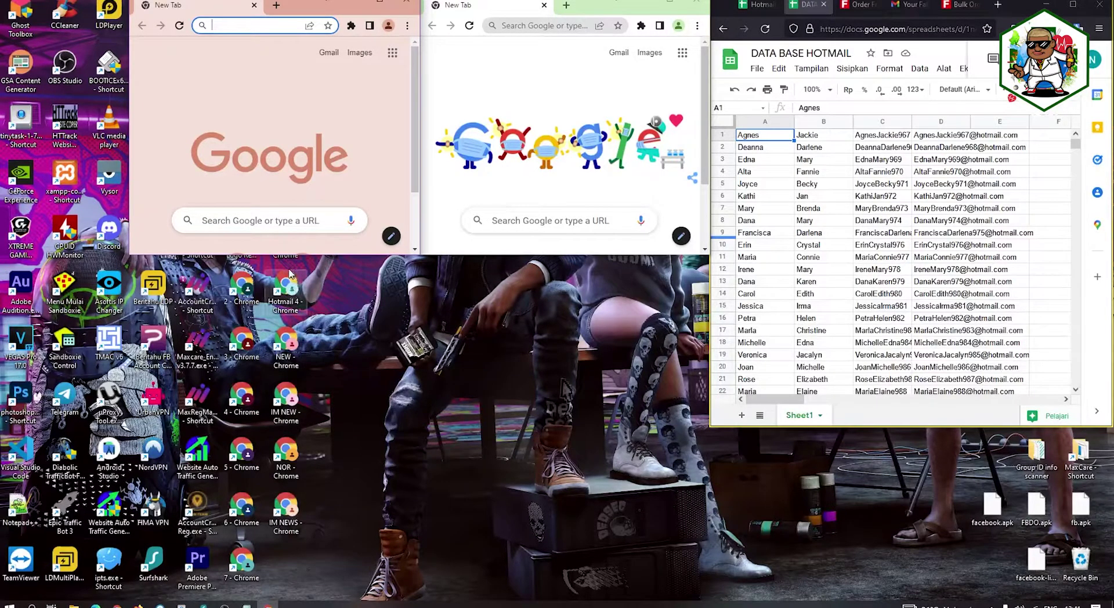
- Open the Hotmail 3 Chrome profile, place its window below Hotmail 1, and adjust the window heights to match
{"action": "left_click_drag", "start_coordinate": [339, 255], "coordinate": [341, 224]}
{"action": "double_click", "coordinate": [285, 234]}
{"action": "left_click_drag", "start_coordinate": [318, 25], "coordinate": [588, 277]}
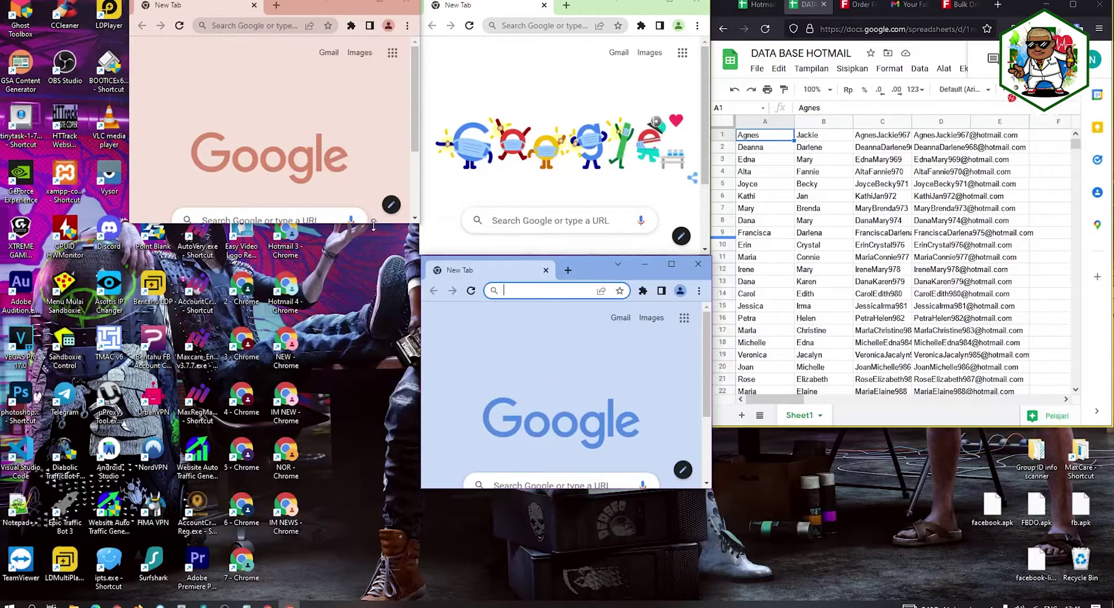
{"action": "left_click_drag", "start_coordinate": [373, 225], "coordinate": [373, 253]}
{"action": "left_click_drag", "start_coordinate": [520, 489], "coordinate": [521, 508]}
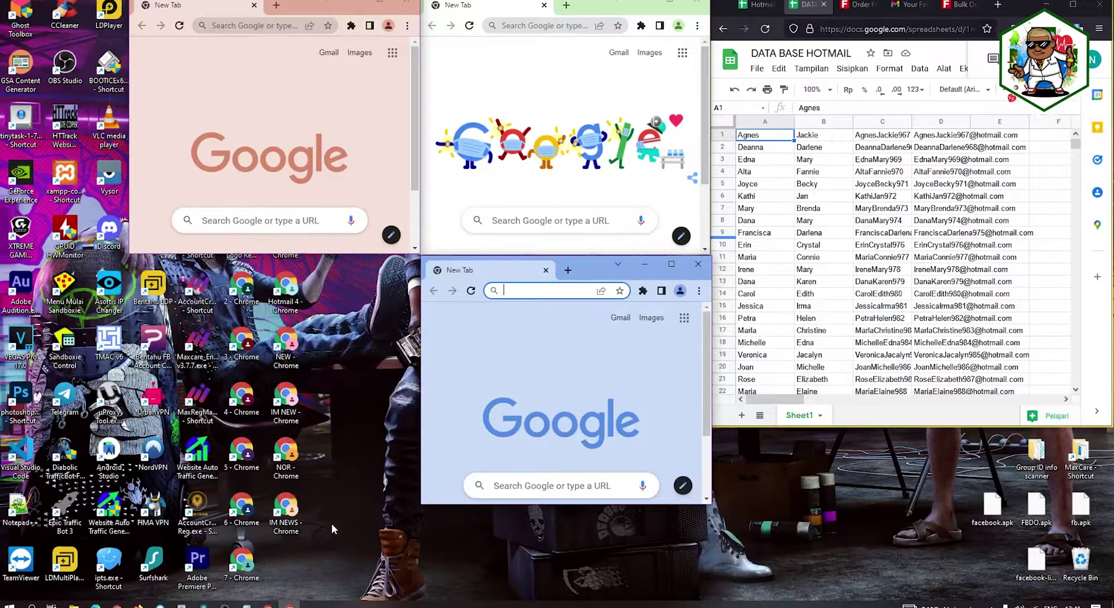
- Run the History & Cache Cleaner extension in the Hotmail 2 window
{"action": "left_click", "coordinate": [351, 26]}
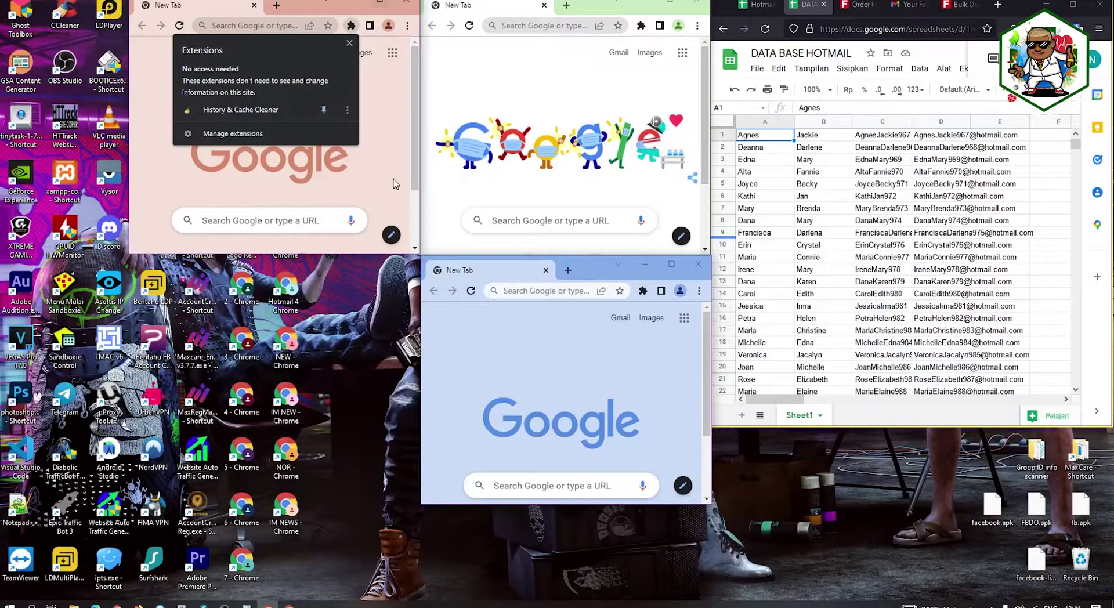
{"action": "left_click", "coordinate": [379, 83]}
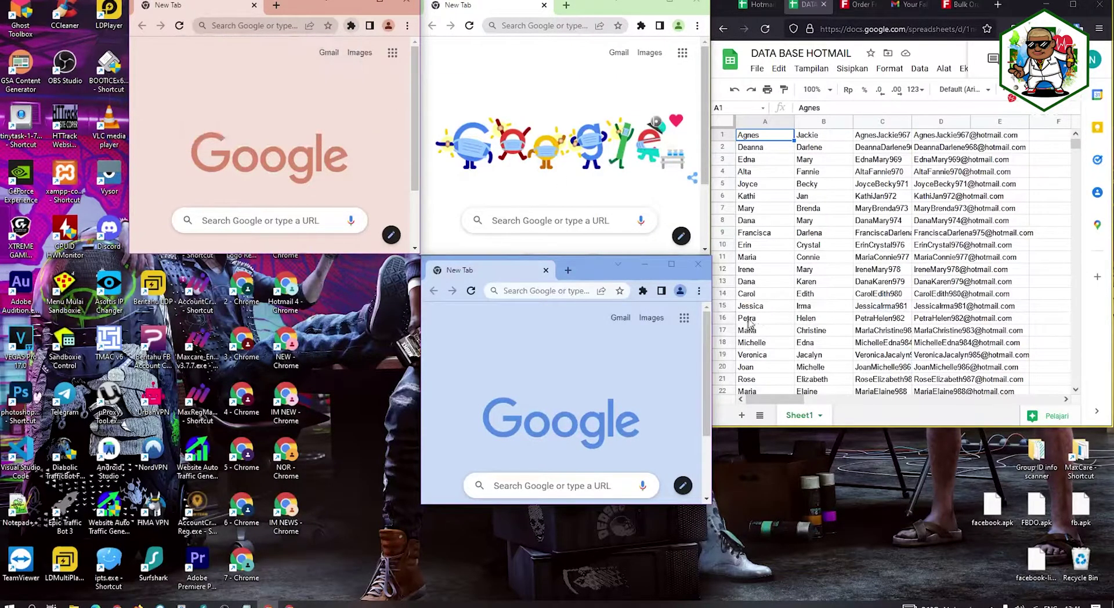
{"action": "left_click", "coordinate": [351, 26]}
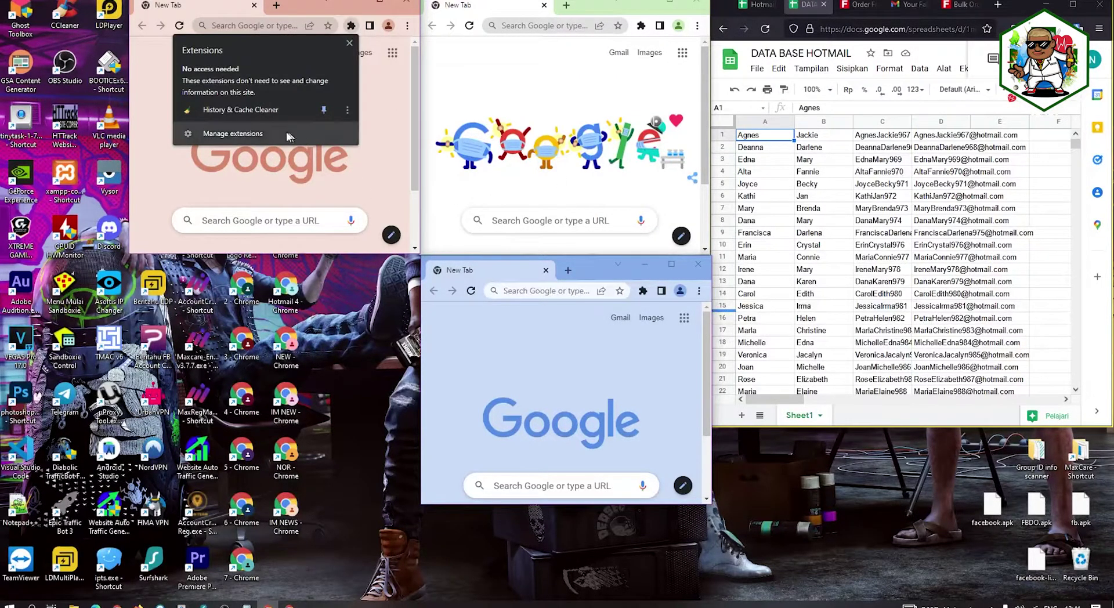
{"action": "left_click", "coordinate": [263, 112]}
{"action": "left_click", "coordinate": [227, 112]}
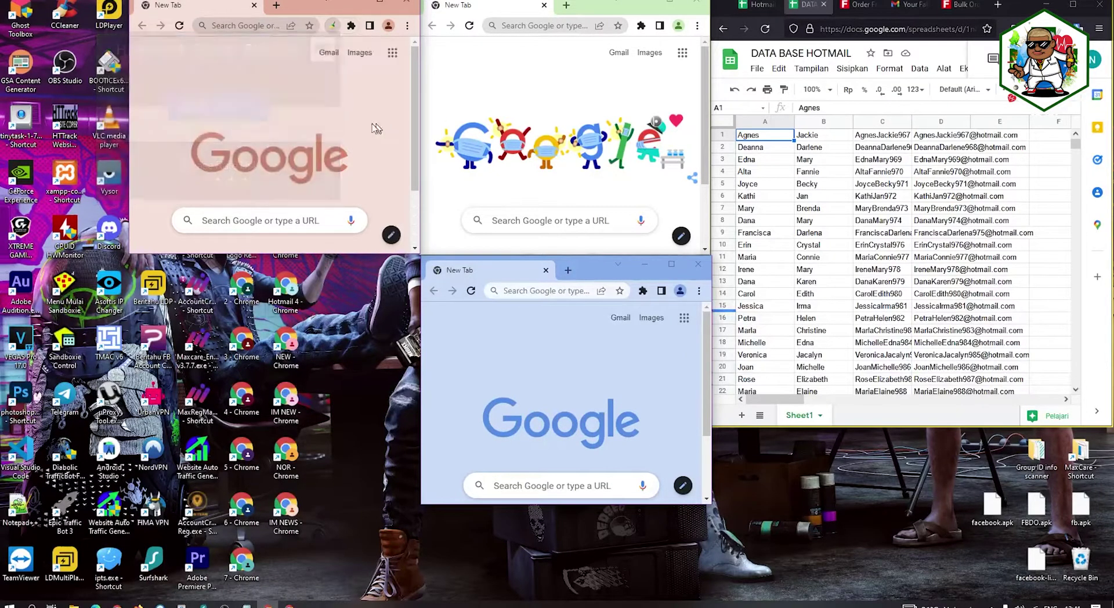
- Load hotmail.com in the Hotmail 2 window
{"action": "left_click", "coordinate": [225, 25]}
{"action": "type", "text": "h"}
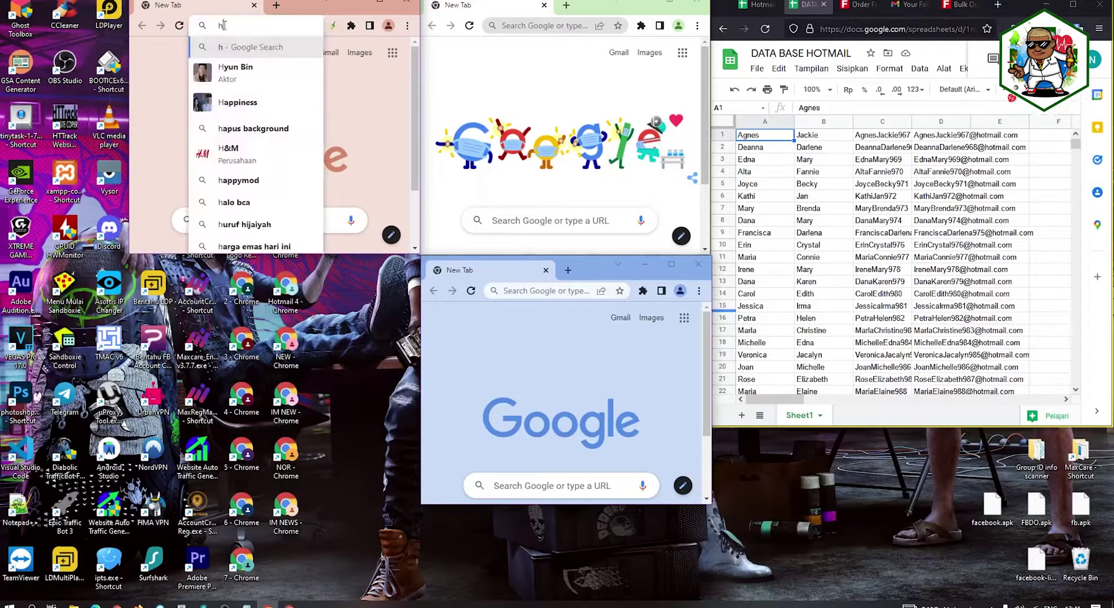
{"action": "type", "text": "tomail.com"}
{"action": "key", "text": "Return"}
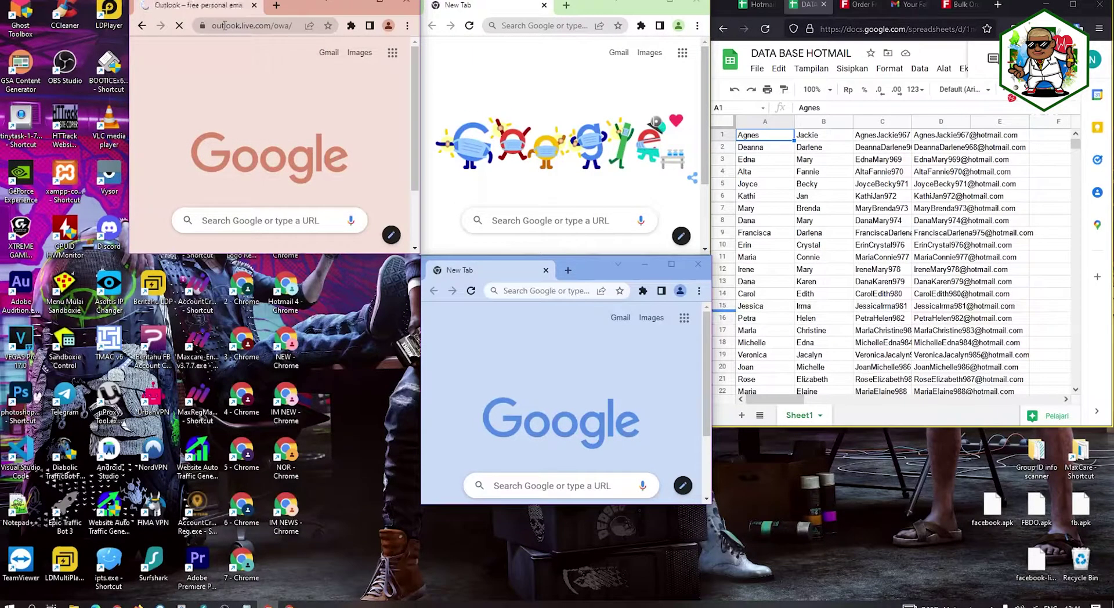
- Copy the address outlook.live.com/owa/ from the Hotmail 2 window and load it in the Hotmail 1 and Hotmail 3 windows
{"action": "left_click", "coordinate": [225, 26]}
{"action": "key", "text": "ctrl+c"}
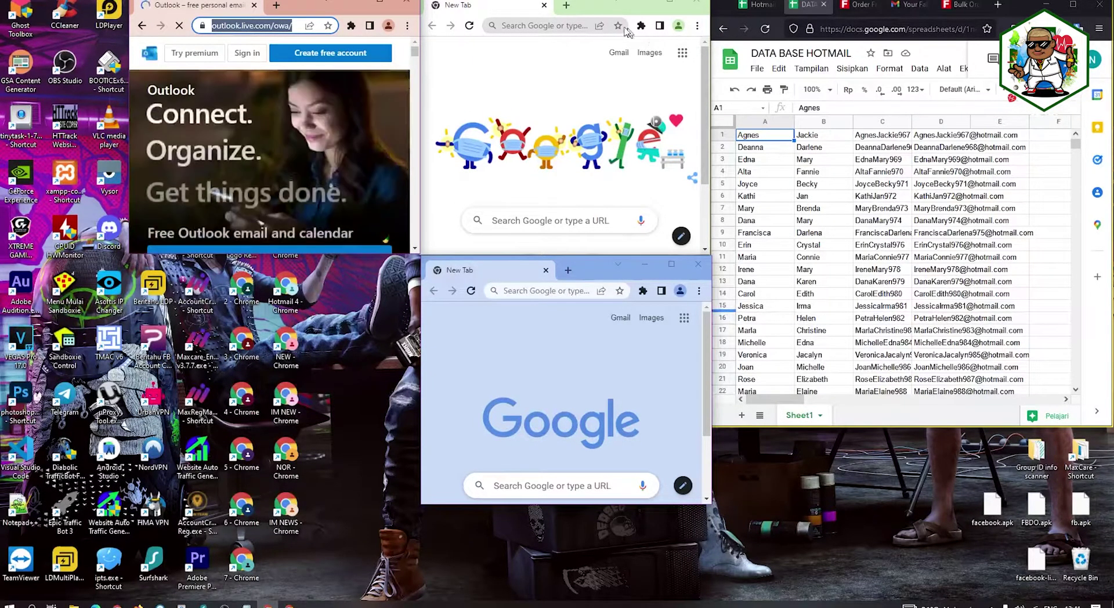
{"action": "left_click", "coordinate": [546, 25]}
{"action": "key", "text": "ctrl+v"}
{"action": "key", "text": "Return"}
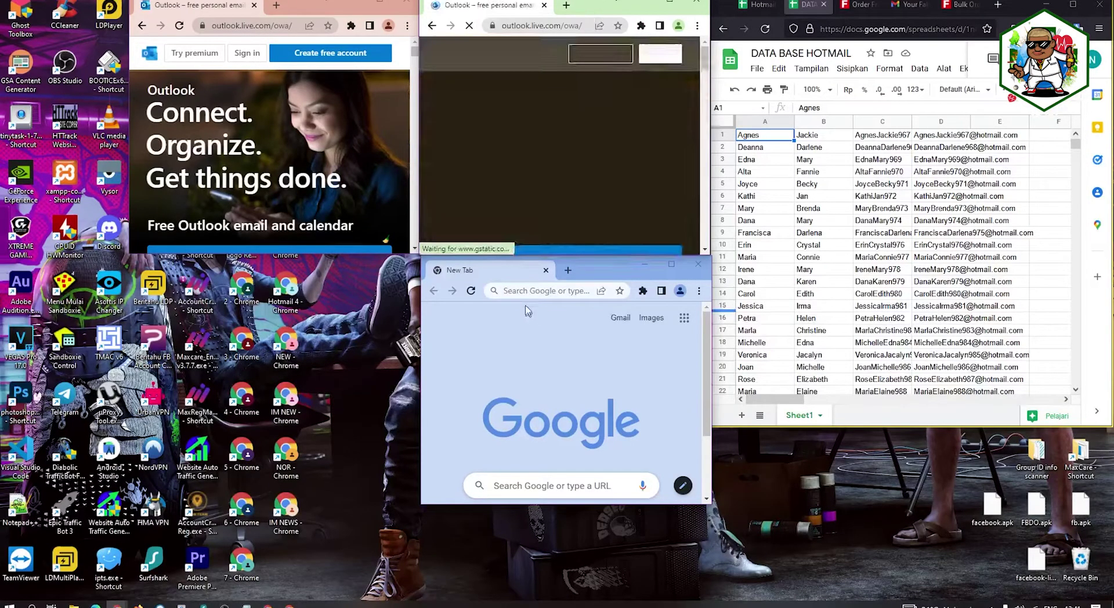
{"action": "left_click", "coordinate": [523, 290]}
{"action": "key", "text": "ctrl+v"}
{"action": "key", "text": "Return"}
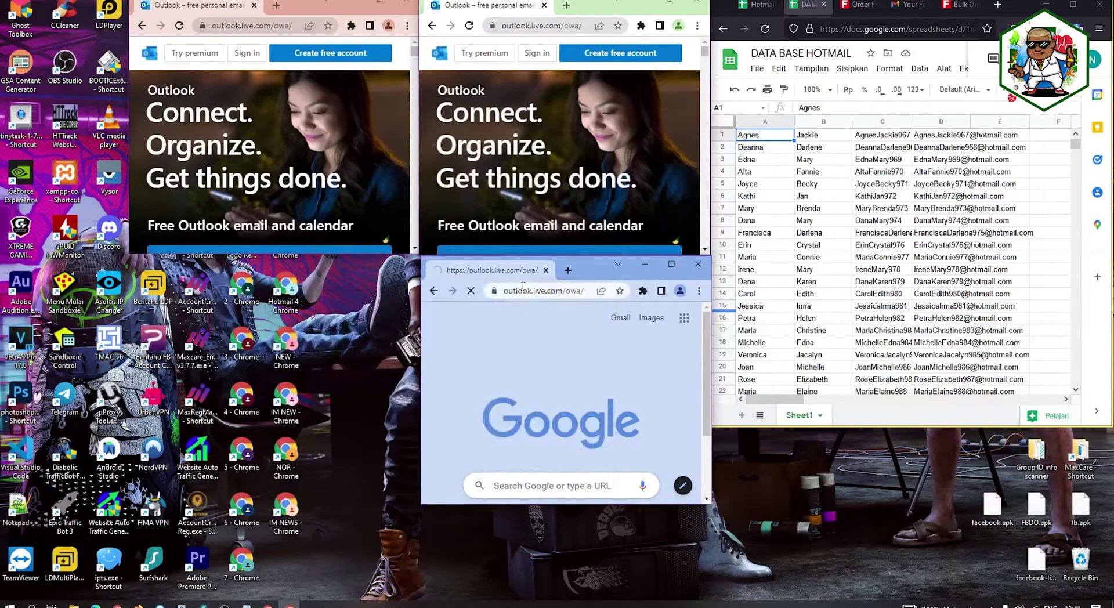